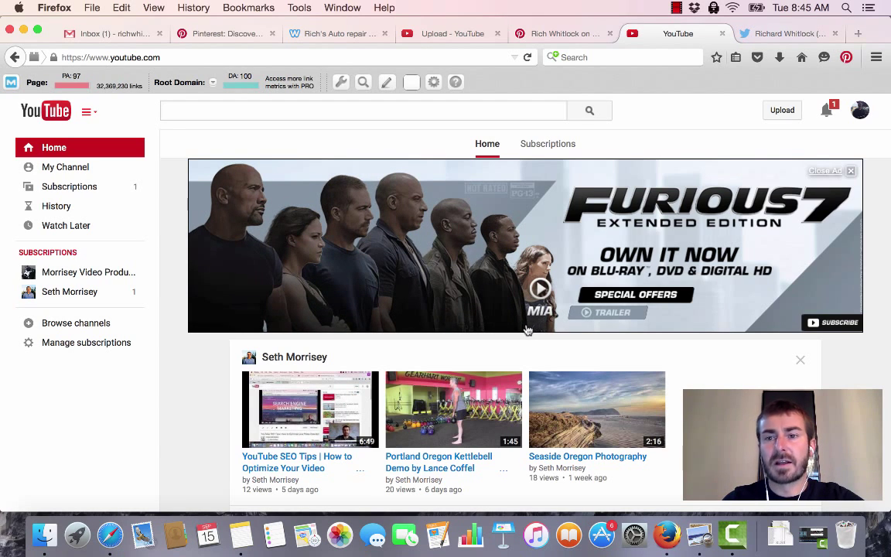
# - Upload 'Richs Auto Repair Seaside Oregon.mp4' from the Desktop
pyautogui.click(778, 112)
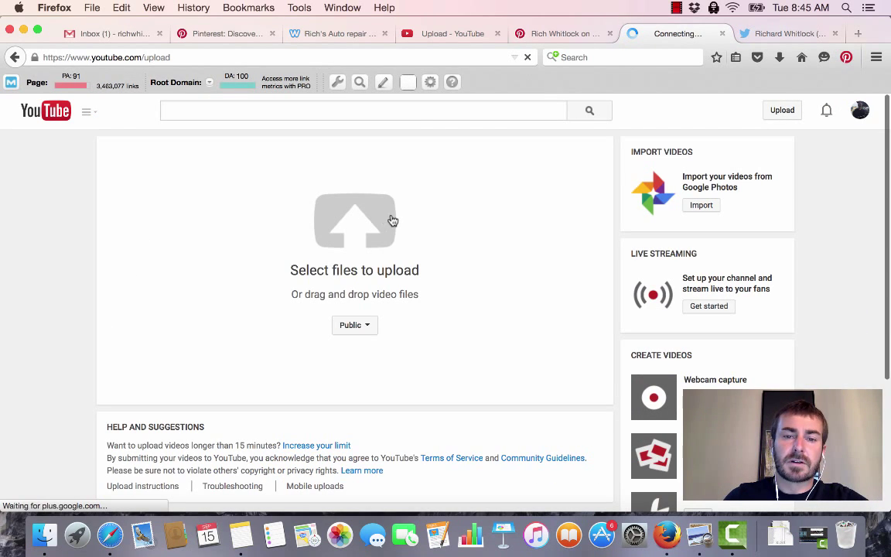
pyautogui.click(392, 220)
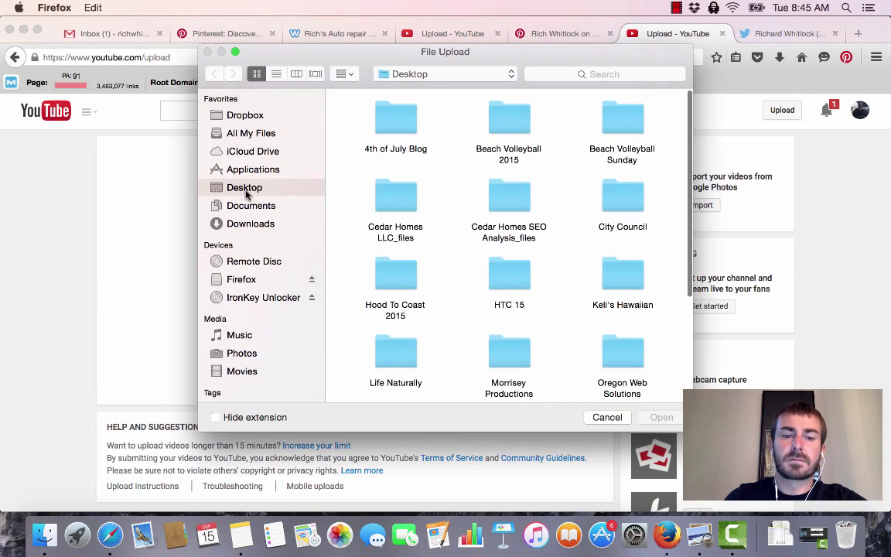
pyautogui.scroll(-3, 464, 226)
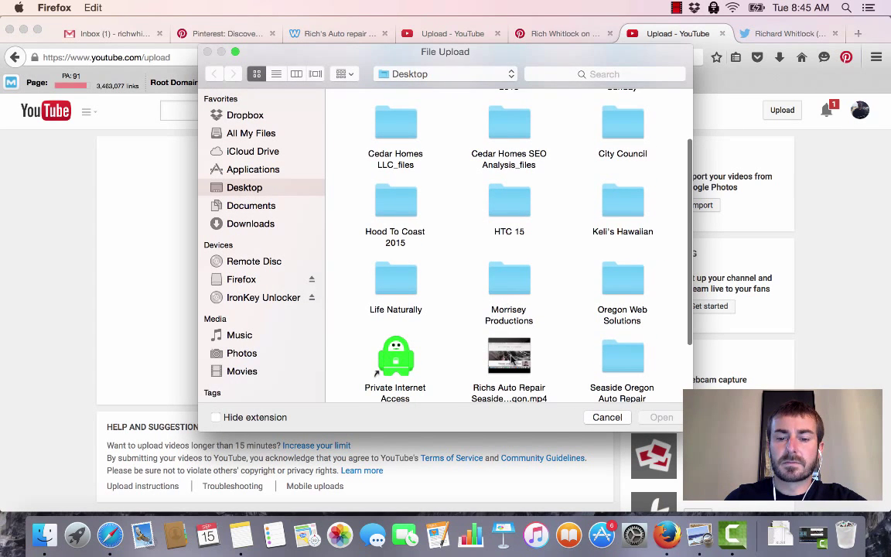
pyautogui.click(510, 358)
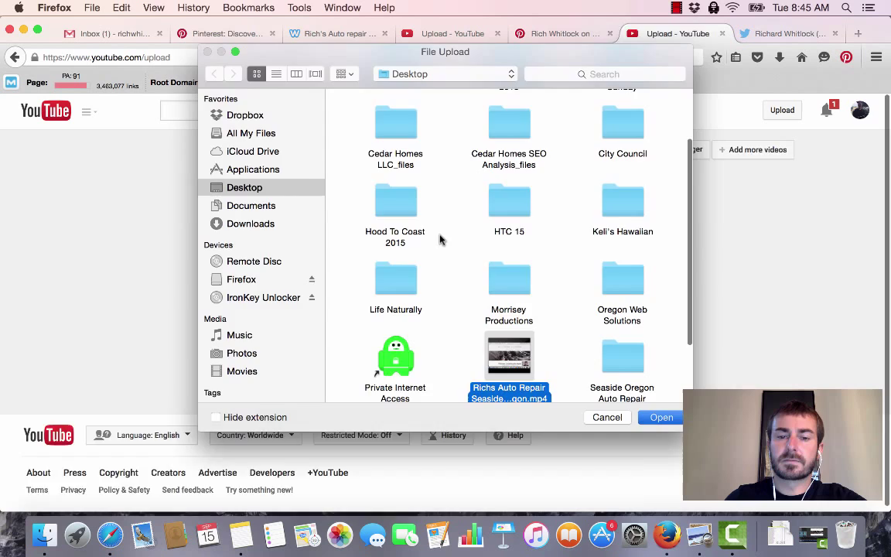
pyautogui.press('Return')
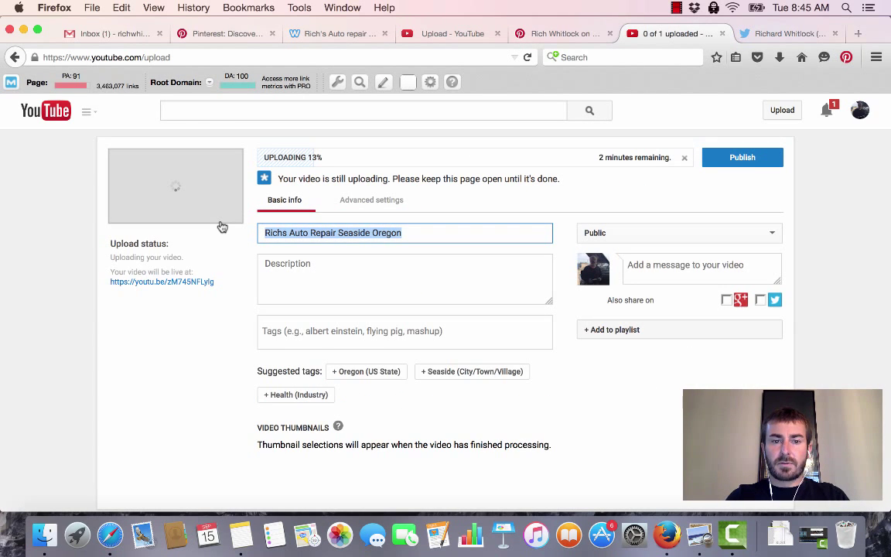
# - Change the title to 'Seaside Oregon Auto Repair - North Oregon Coast Mechanic', fixing typos
pyautogui.write('S')
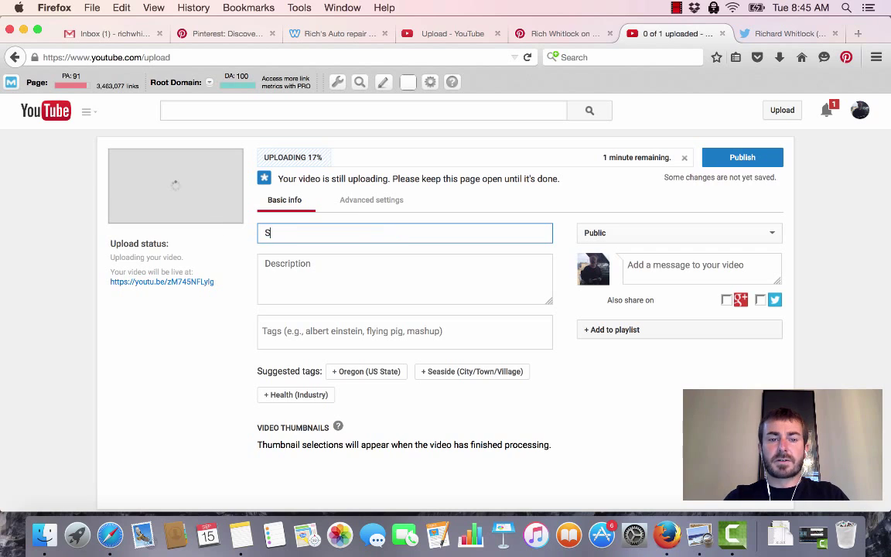
pyautogui.write('easide Oregon Au')
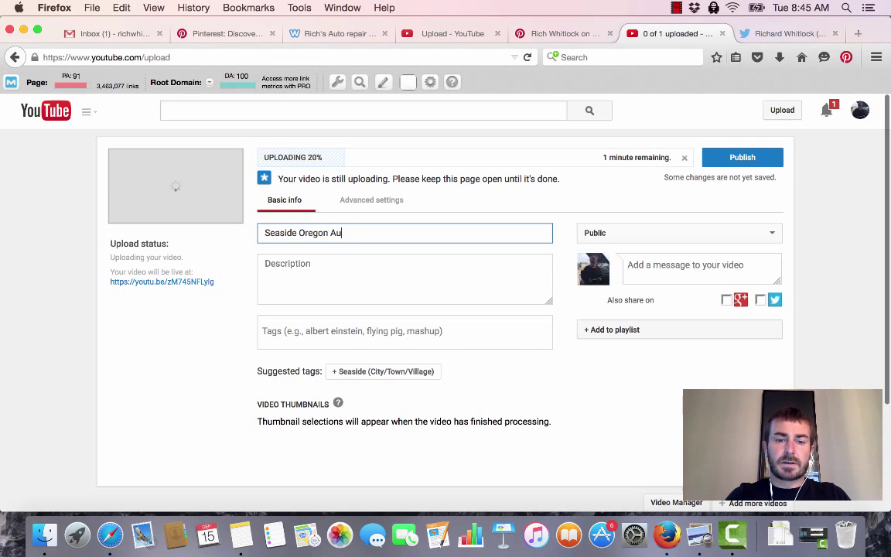
pyautogui.write('to Repair - Mec')
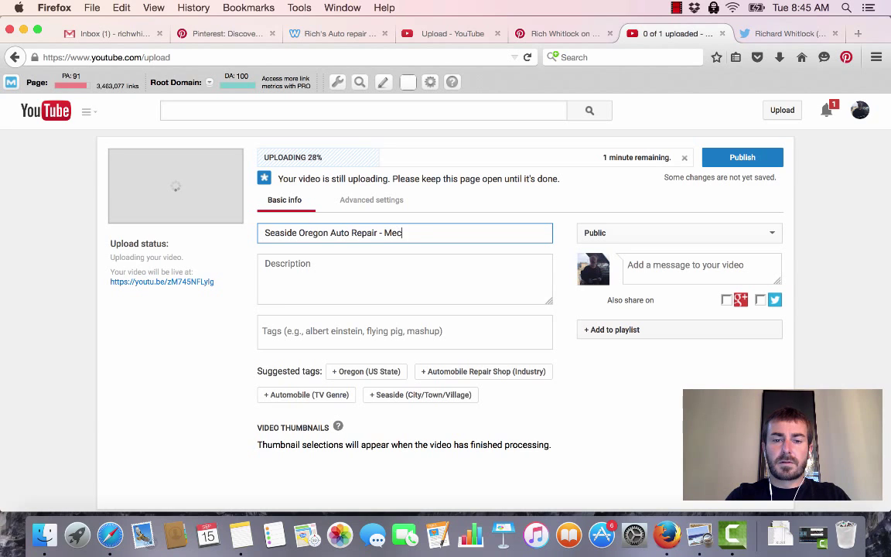
pyautogui.write('hanic')
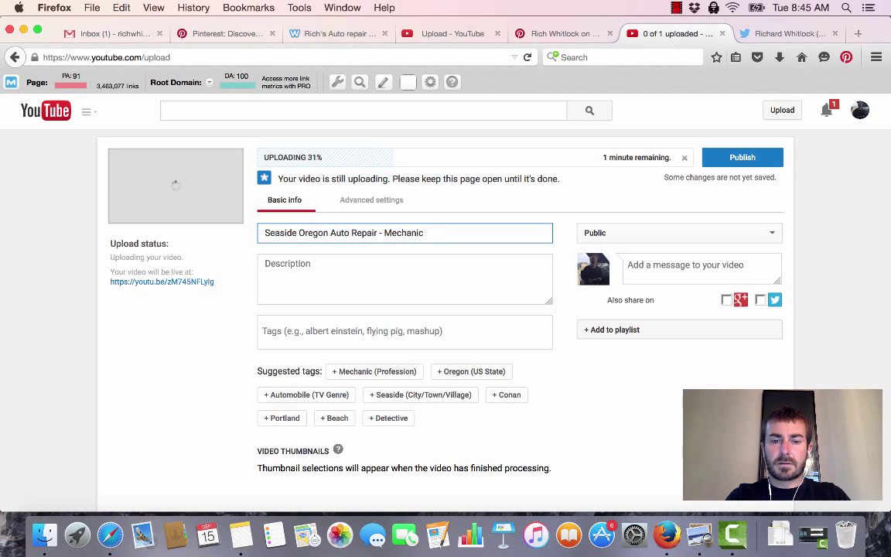
pyautogui.press('BackSpace')
pyautogui.press('BackSpace')
pyautogui.press('BackSpace')
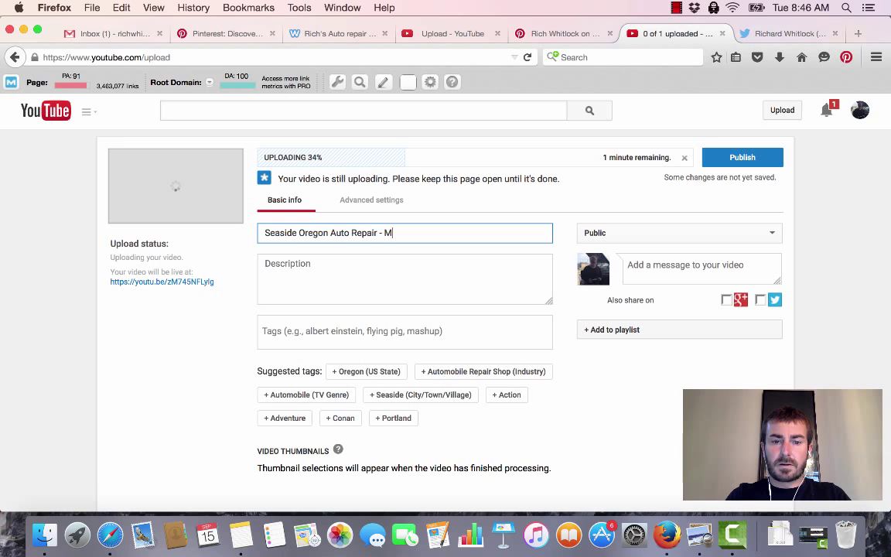
pyautogui.write('Orego')
pyautogui.press('BackSpace')
pyautogui.press('BackSpace')
pyautogui.press('BackSpace')
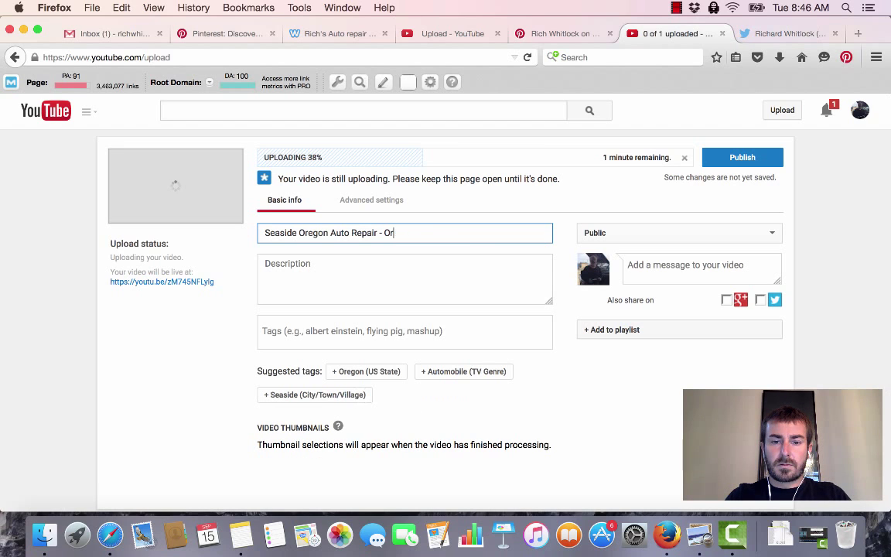
pyautogui.write('Oregon Coast Mechanic')
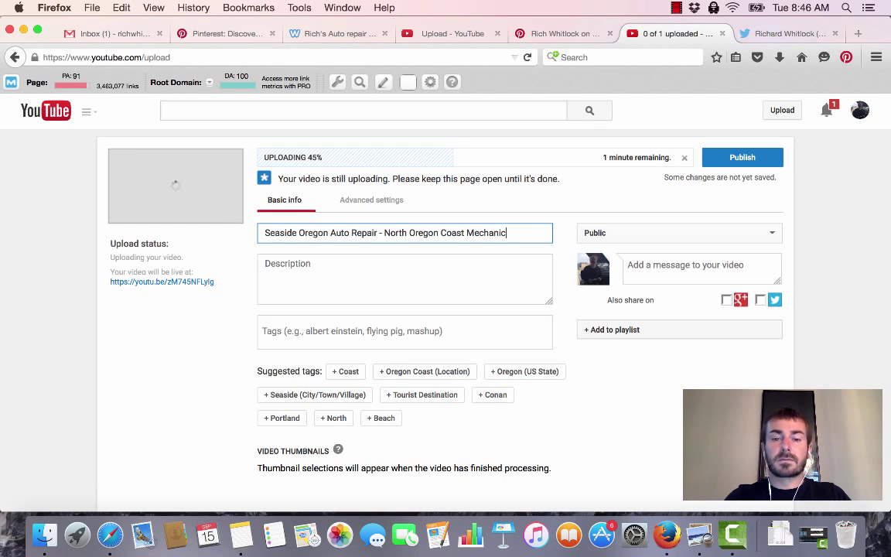
pyautogui.click(358, 275)
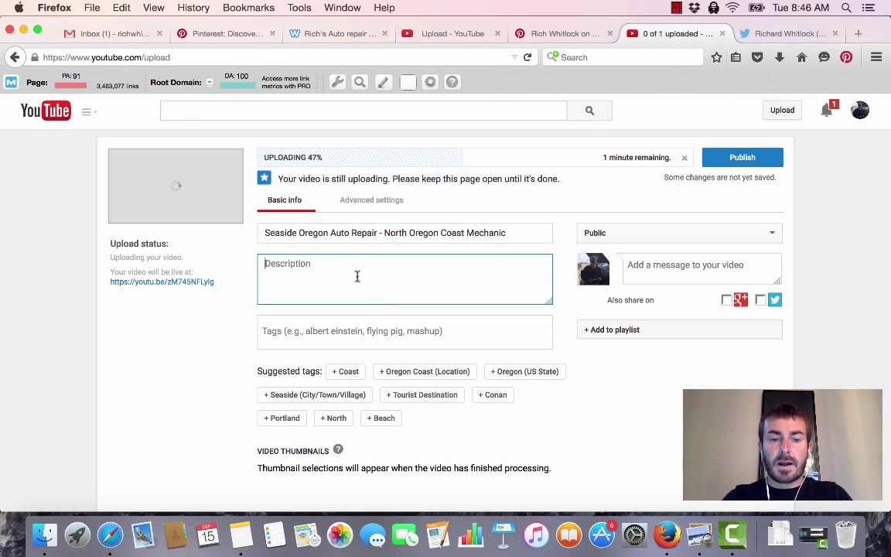
# - Paste the saved note's website link, business summary and social links into the Description
pyautogui.click(241, 535)
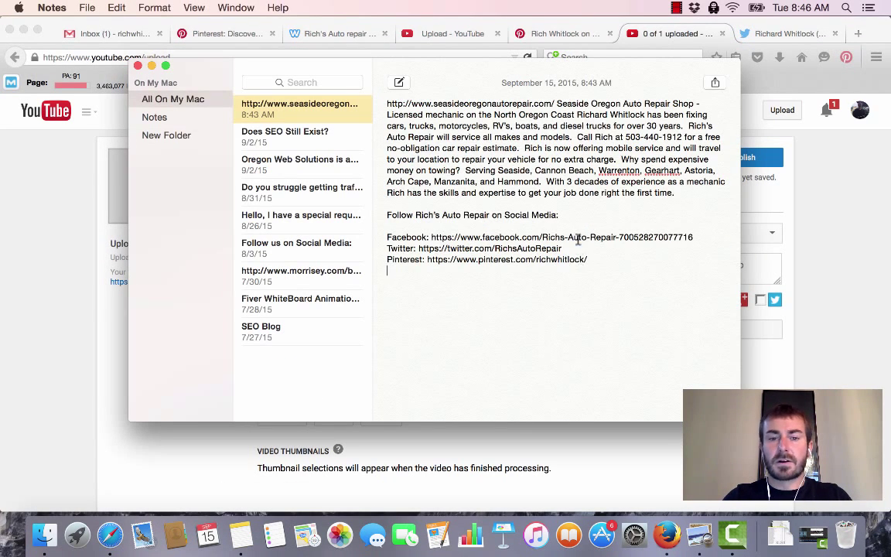
pyautogui.press('super+a')
pyautogui.click(20, 162)
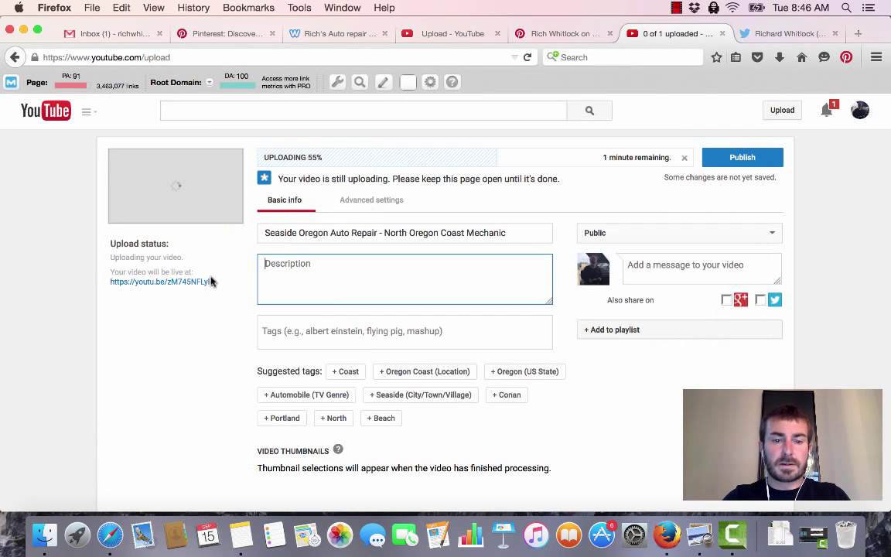
pyautogui.press('super+v')
pyautogui.scroll(10, 422, 287)
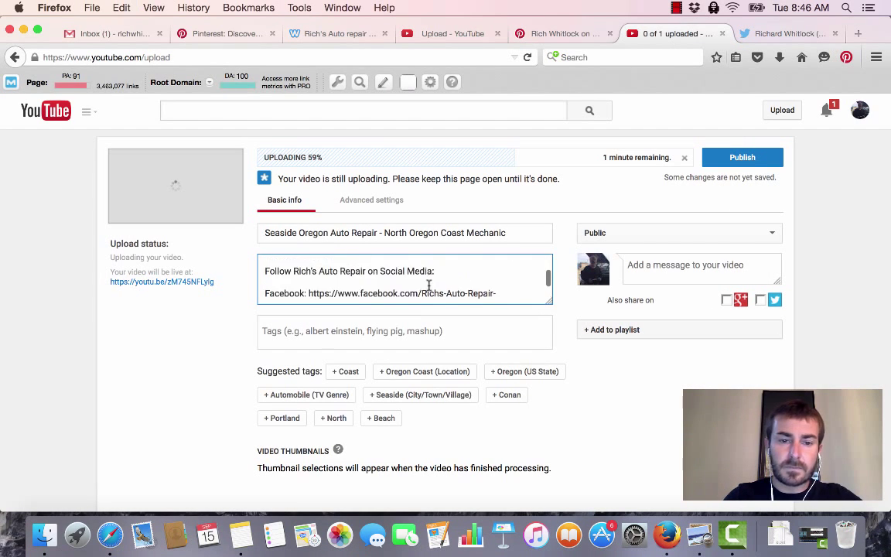
pyautogui.click(326, 327)
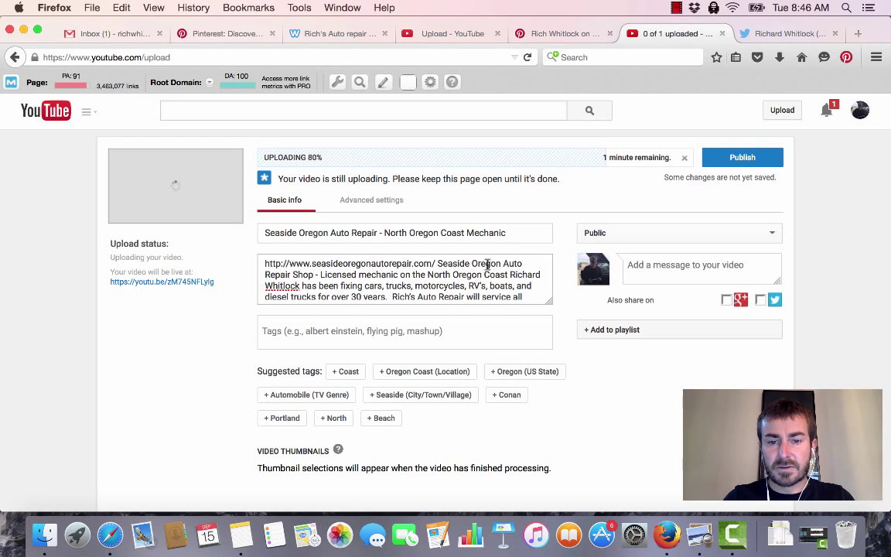
# - Insert 'Shop' after 'Repair' in the video title
pyautogui.press('Tab')
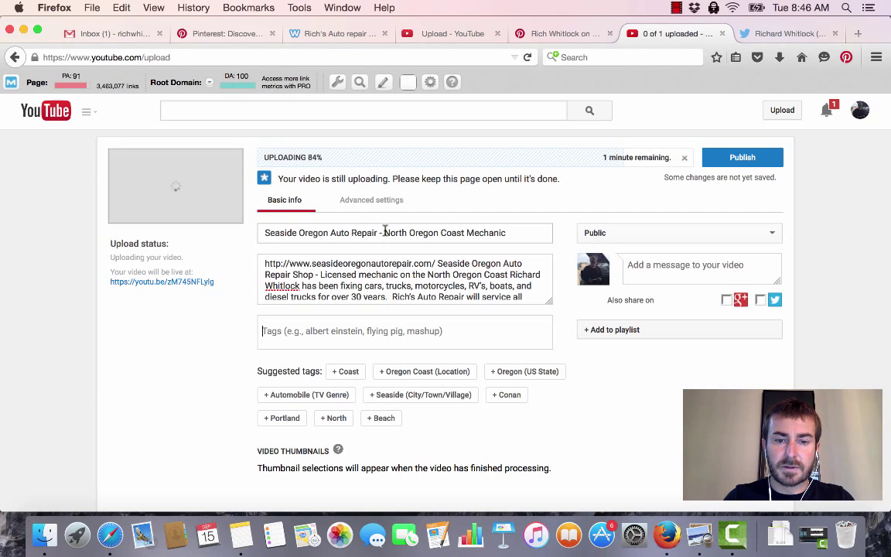
pyautogui.click(379, 233)
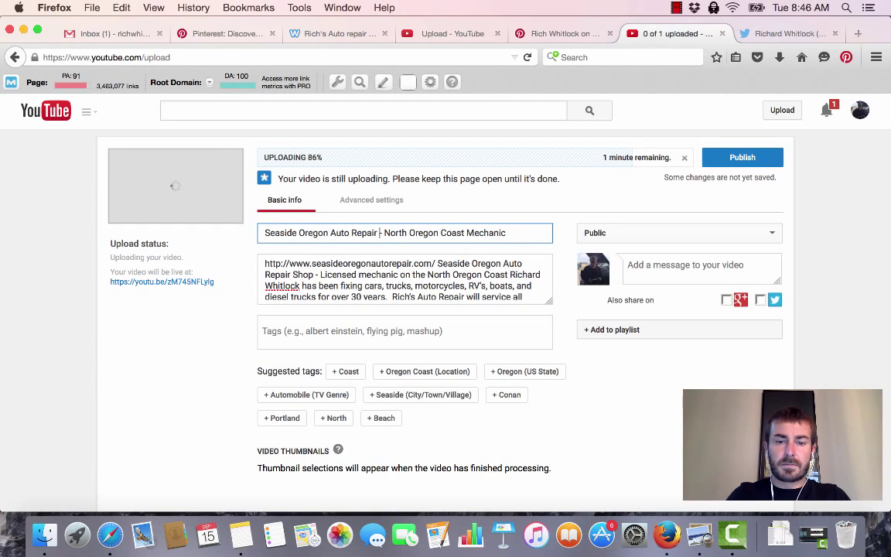
pyautogui.write('sh')
pyautogui.press('BackSpace')
pyautogui.press('BackSpace')
pyautogui.write('Shop')
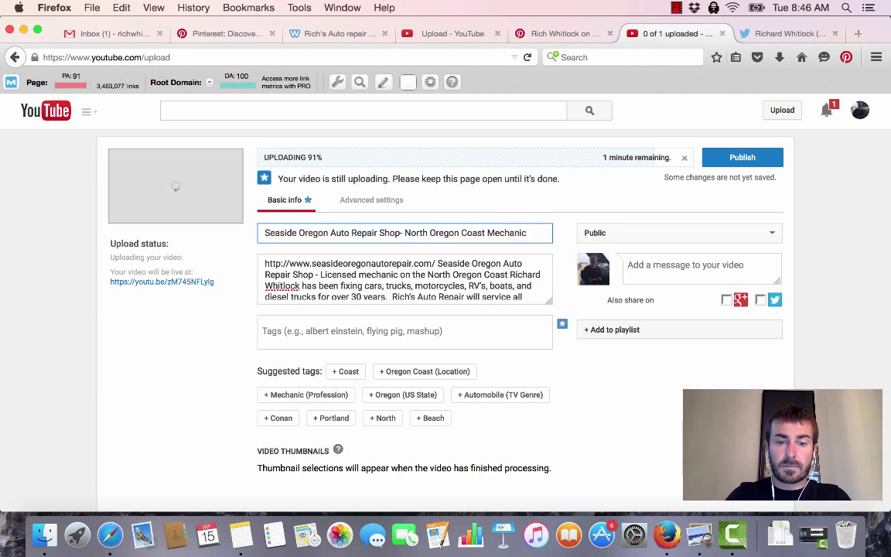
# - Add tags 'Seaside Oregon Auto Repair', 'Auto Repair in Seaside Oregon', 'Richs Auto Repair Seaside OR', 'Seaside Oregon Mechanic'
pyautogui.click(358, 331)
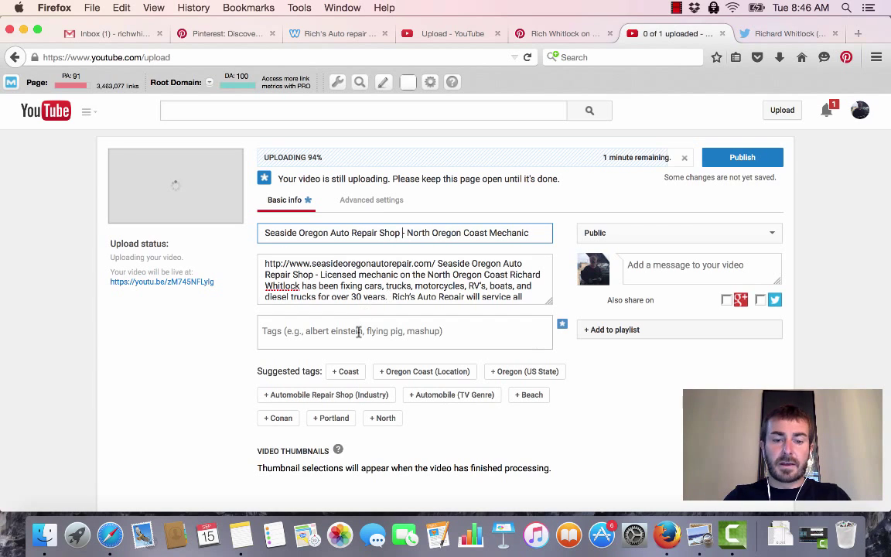
pyautogui.write('Seaside O')
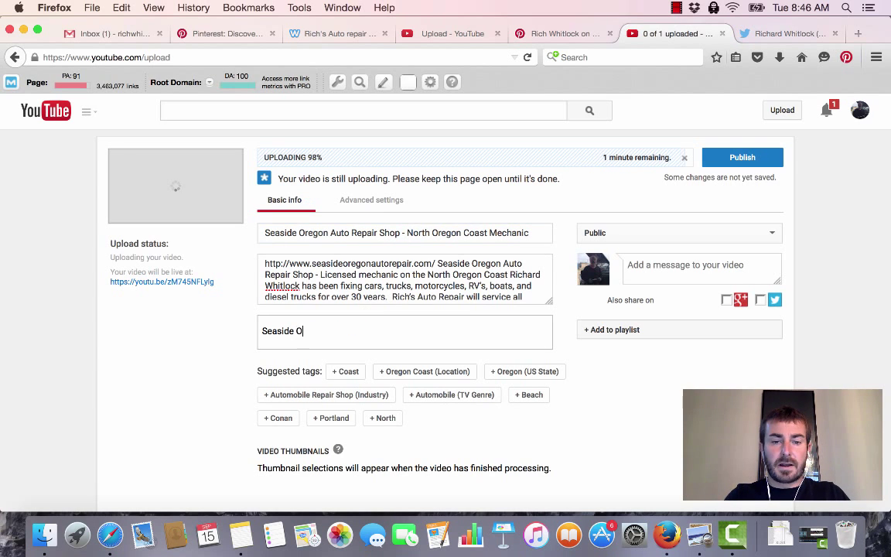
pyautogui.write('regon Auto Repair')
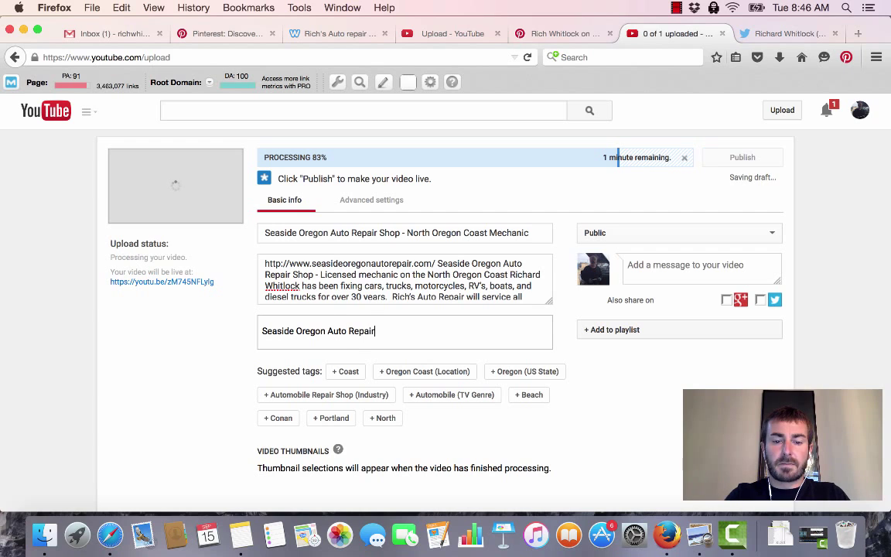
pyautogui.press('Return')
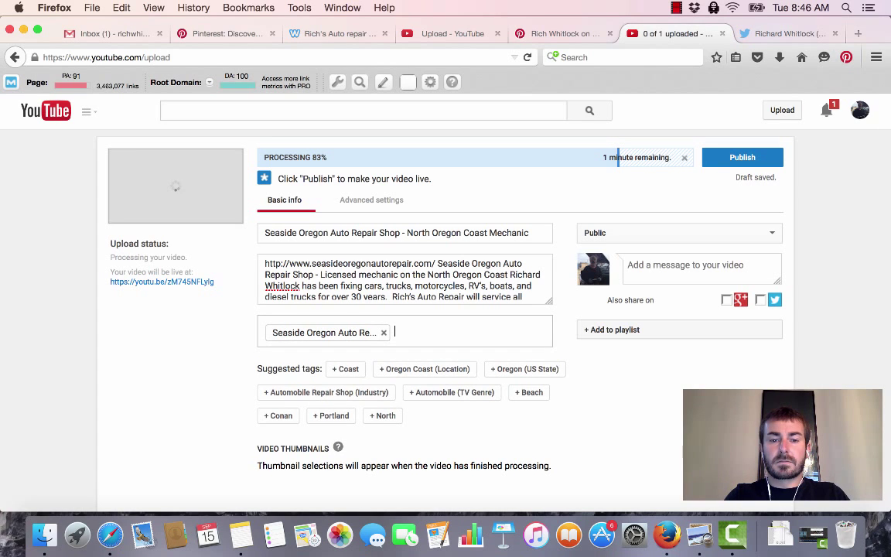
pyautogui.write('Auto Repair ')
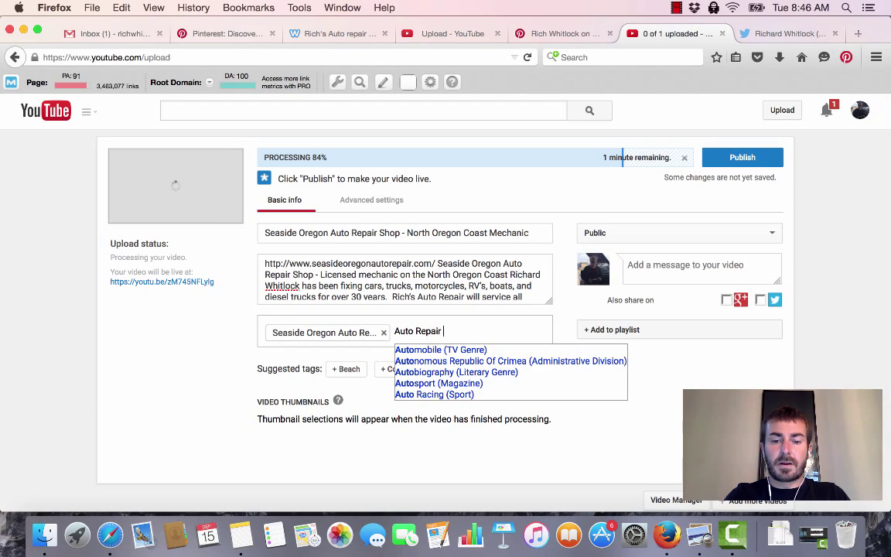
pyautogui.write('in Seaside Oregon')
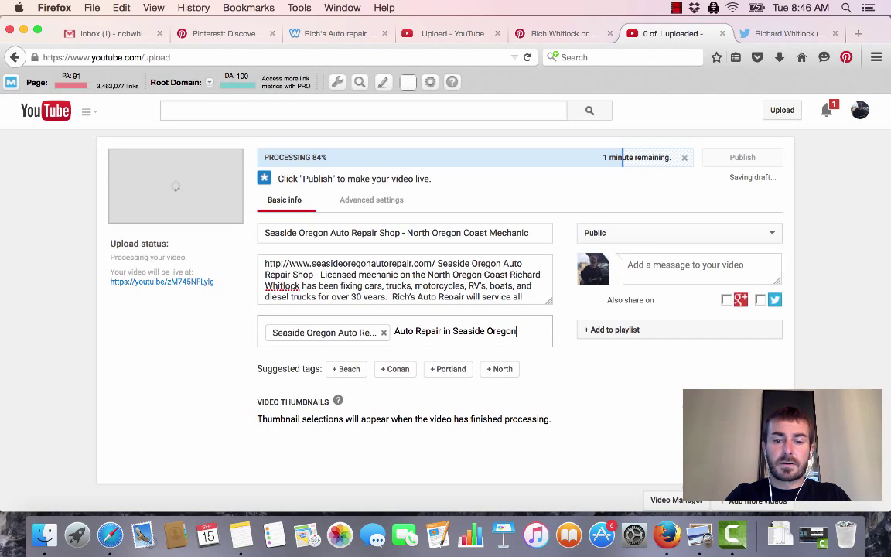
pyautogui.press('Return')
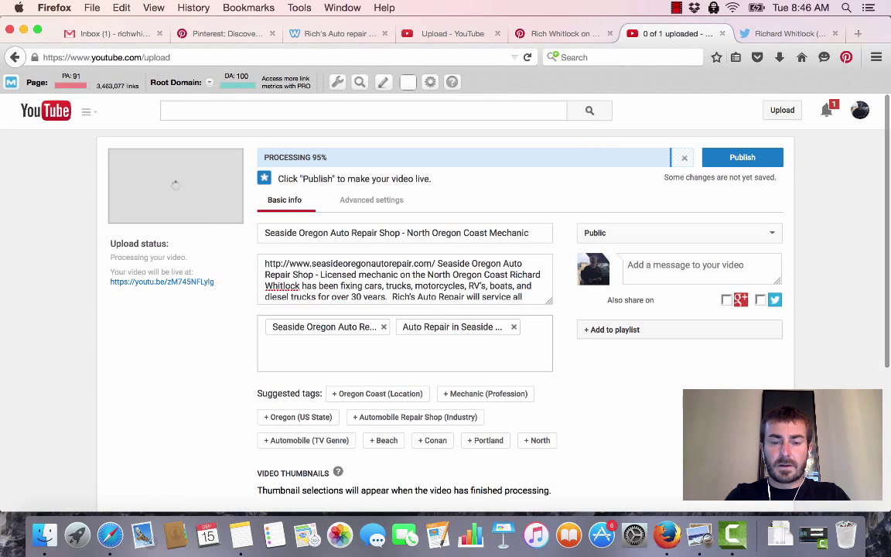
pyautogui.write('Richs Au')
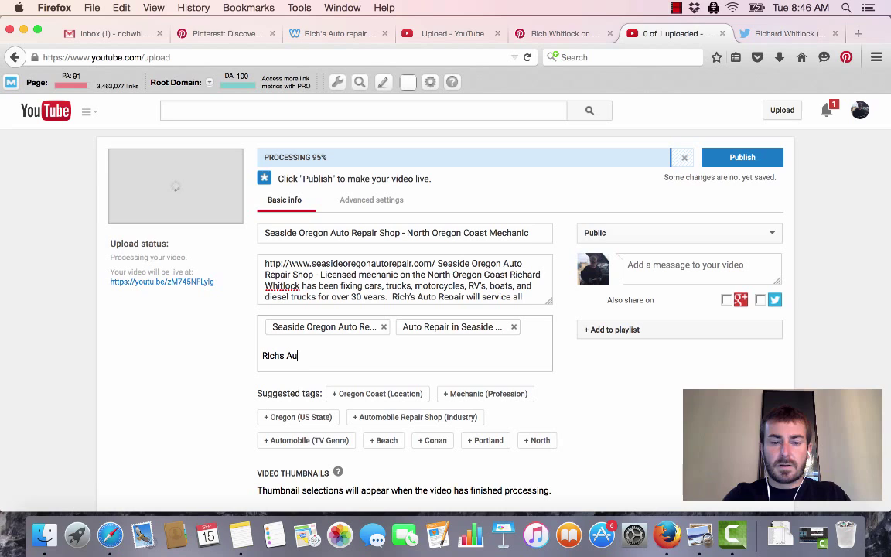
pyautogui.write('to Repair Seasid')
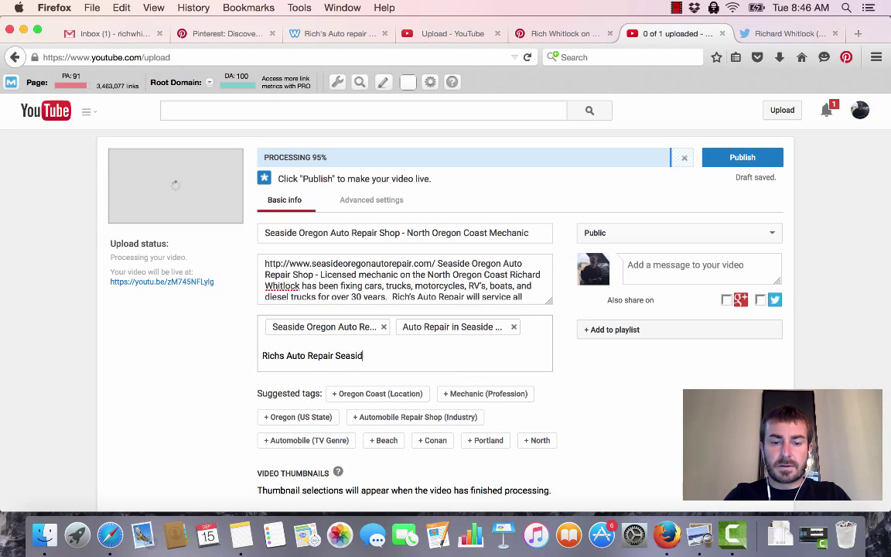
pyautogui.write('e OR')
pyautogui.press('Return')
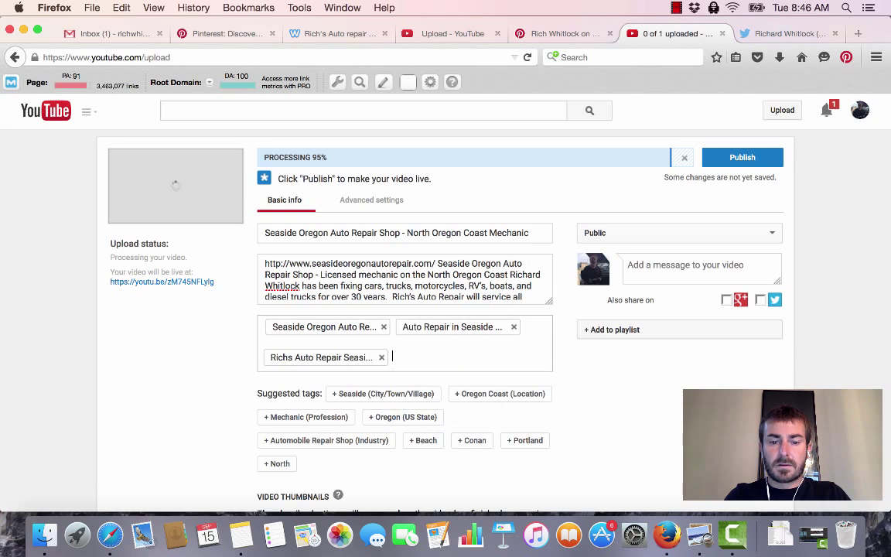
pyautogui.write('Seaside Oregon Mechanic')
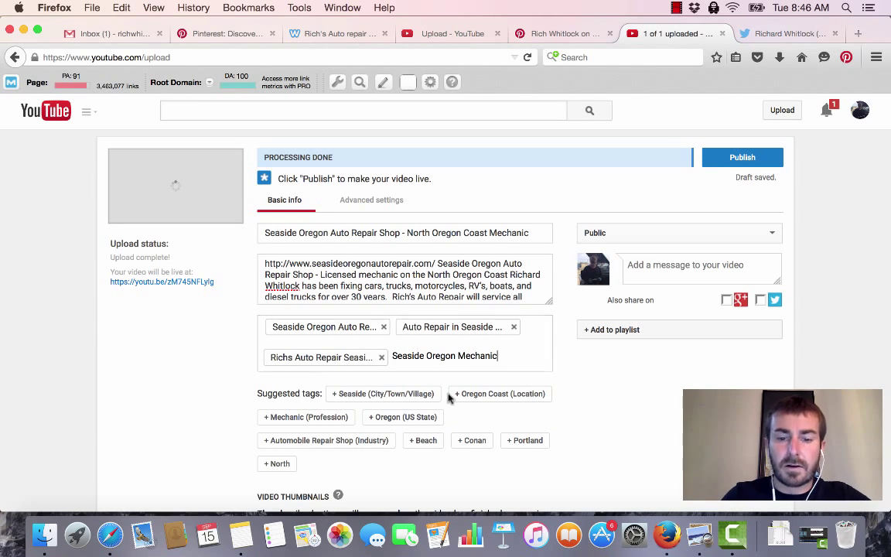
pyautogui.press('Return')
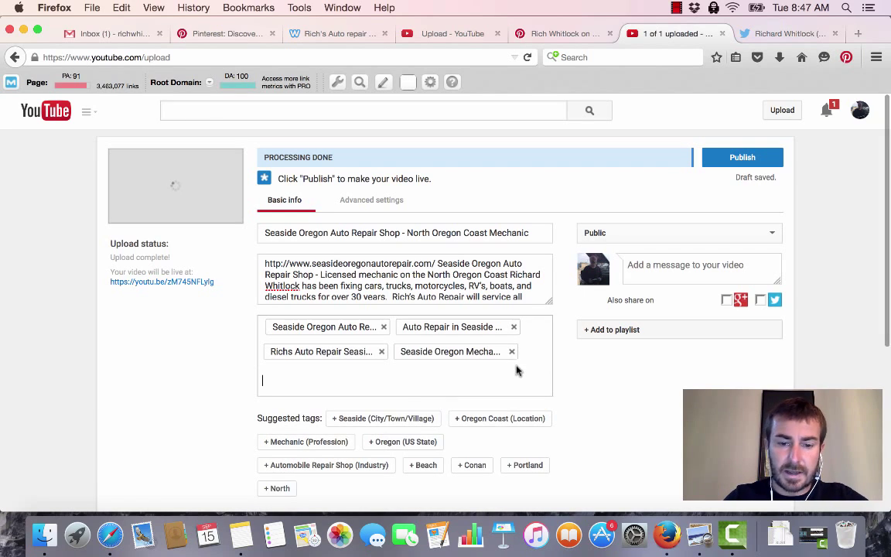
# - Add the suggested tags Seaside, Oregon Coast, Mechanic and Oregon (US State)
pyautogui.click(403, 421)
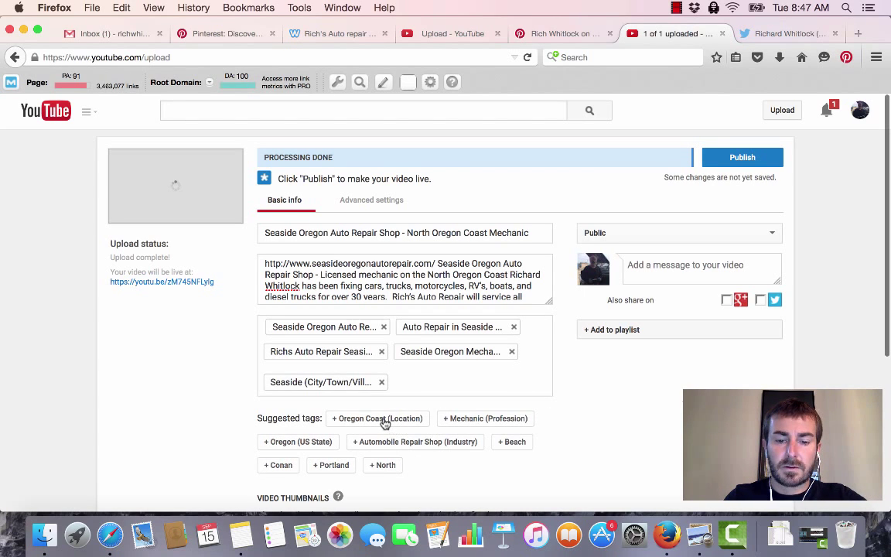
pyautogui.click(376, 420)
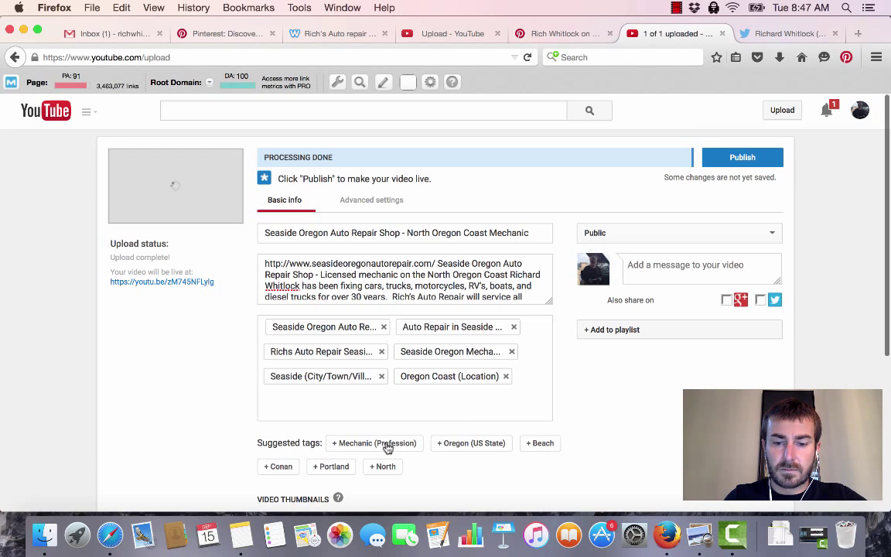
pyautogui.click(387, 447)
pyautogui.click(344, 443)
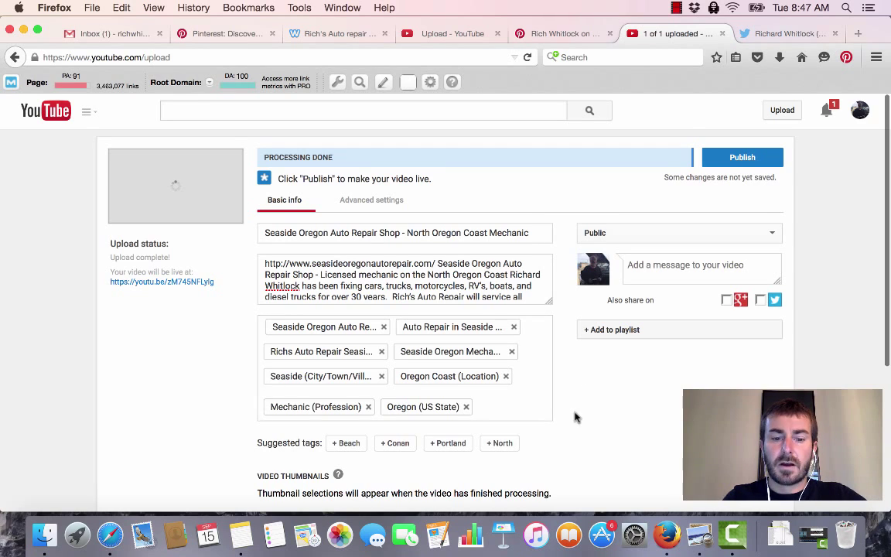
# - Pick the first suggested frame under Video Thumbnails as the thumbnail
pyautogui.scroll(-3, 574, 416)
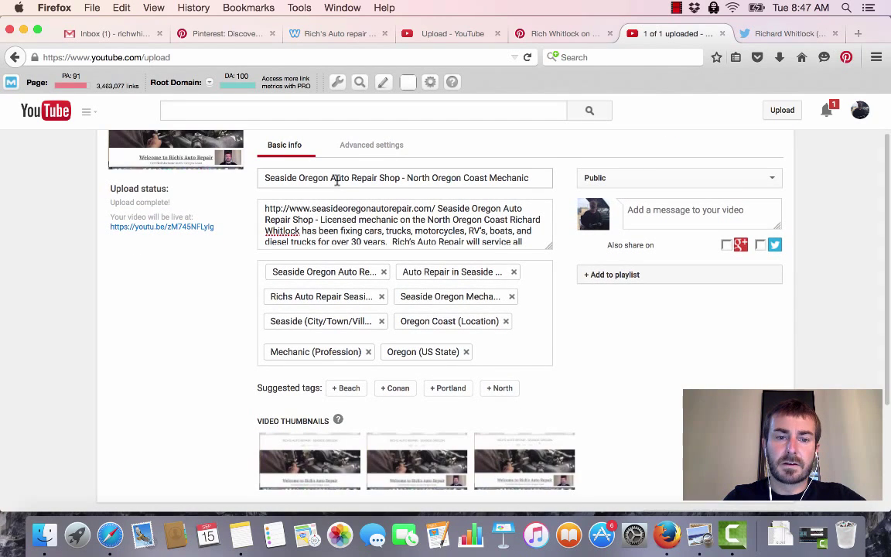
pyautogui.click(338, 180)
pyautogui.click(342, 225)
pyautogui.scroll(-1, 345, 318)
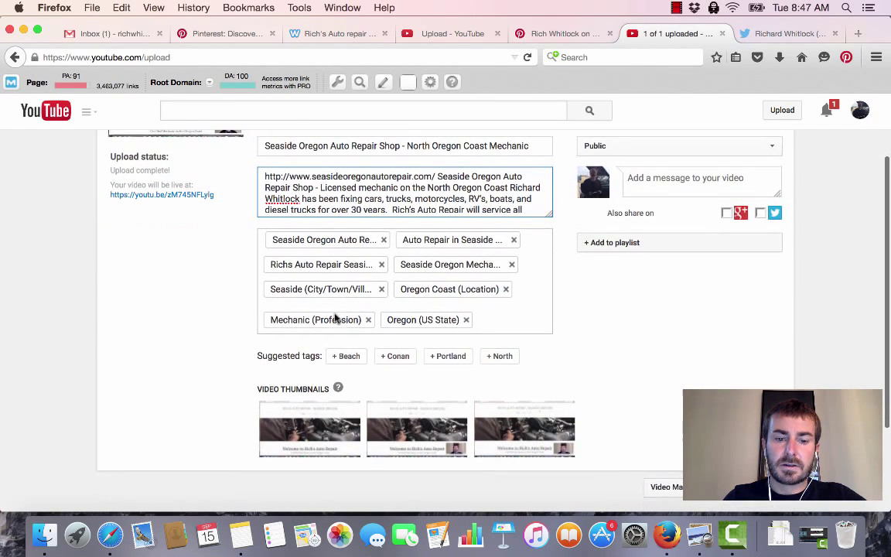
pyautogui.moveTo(328, 433)
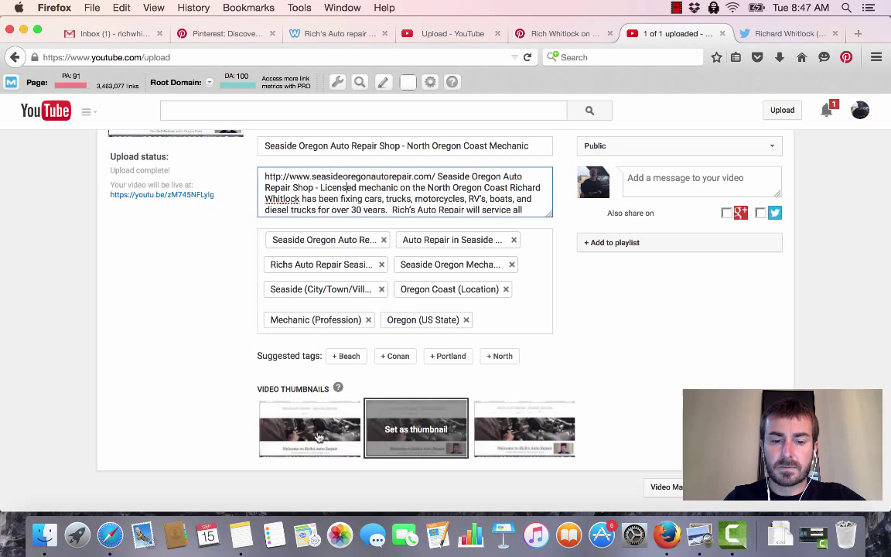
pyautogui.click(292, 438)
pyautogui.click(292, 438)
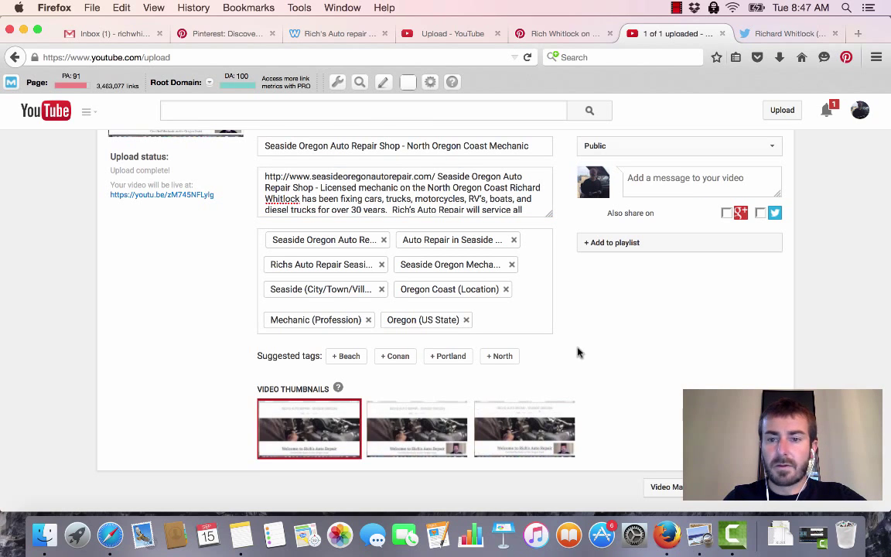
pyautogui.scroll(3, 619, 344)
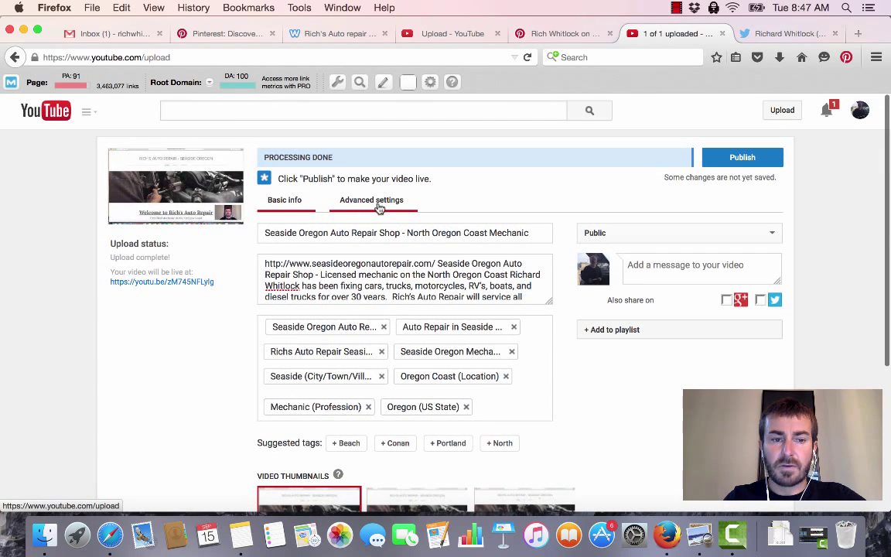
# - In Advanced settings, set location to Seaside Oregon and recording date to September 15, 2015
pyautogui.click(371, 200)
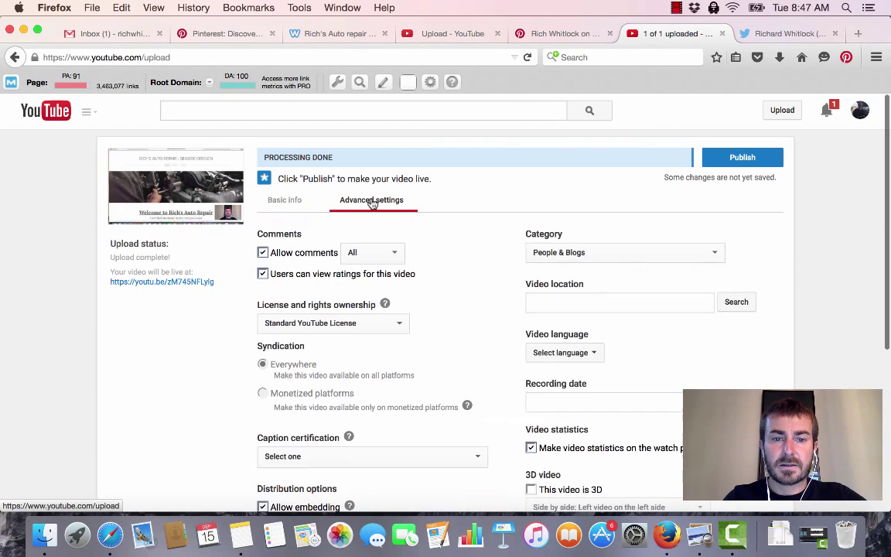
pyautogui.scroll(-1, 508, 256)
pyautogui.click(566, 252)
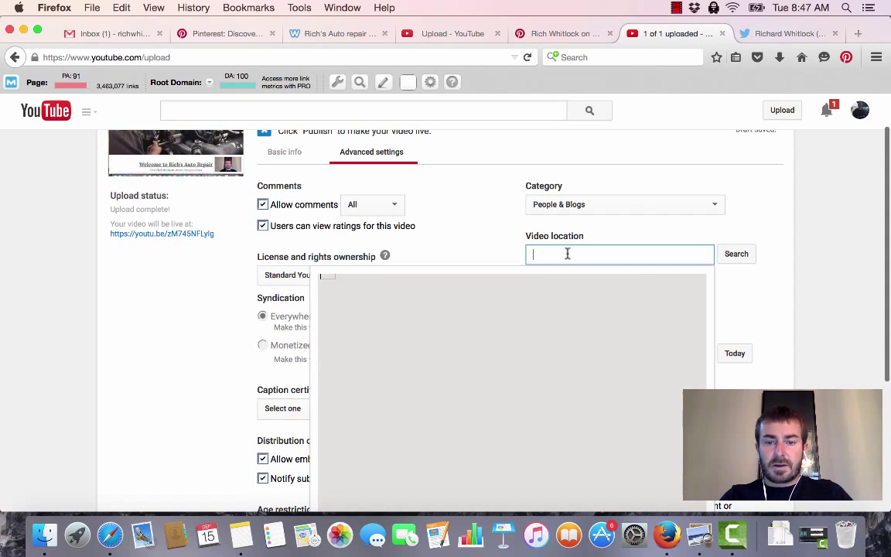
pyautogui.write('Seaside Oregon')
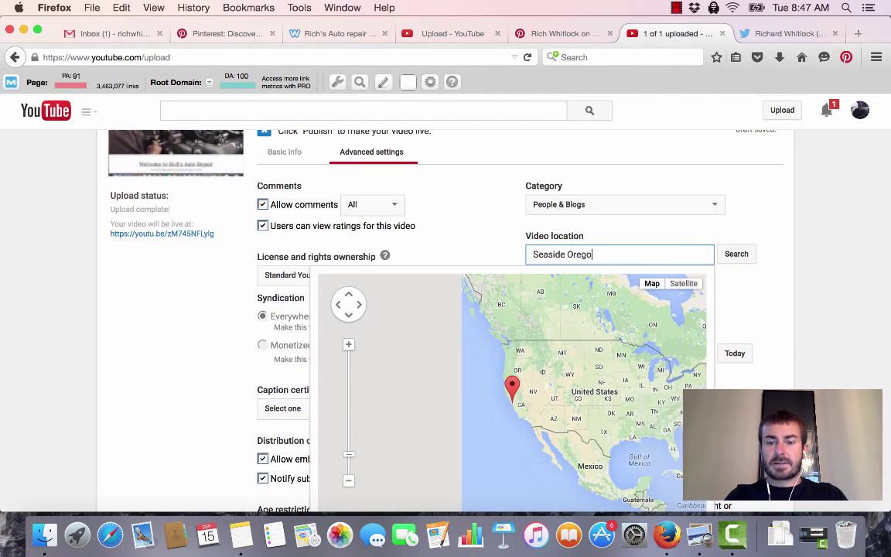
pyautogui.click(749, 260)
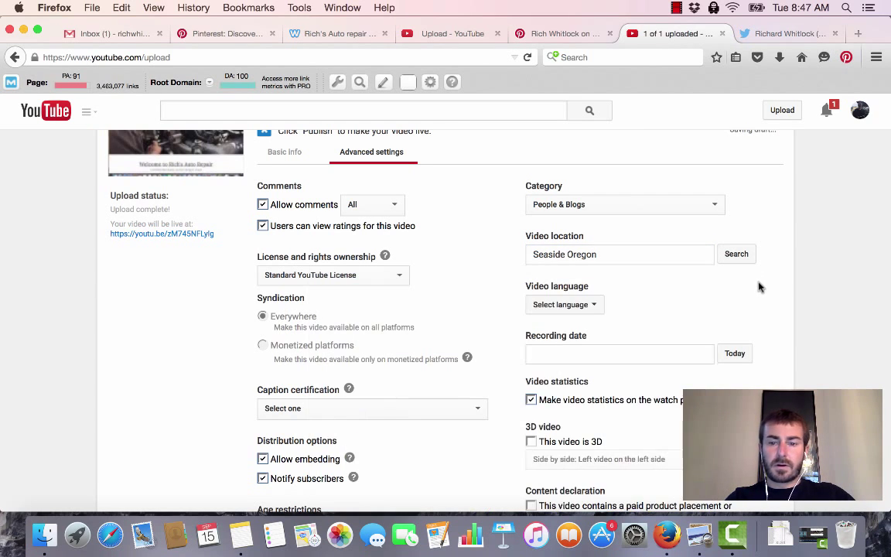
pyautogui.click(657, 356)
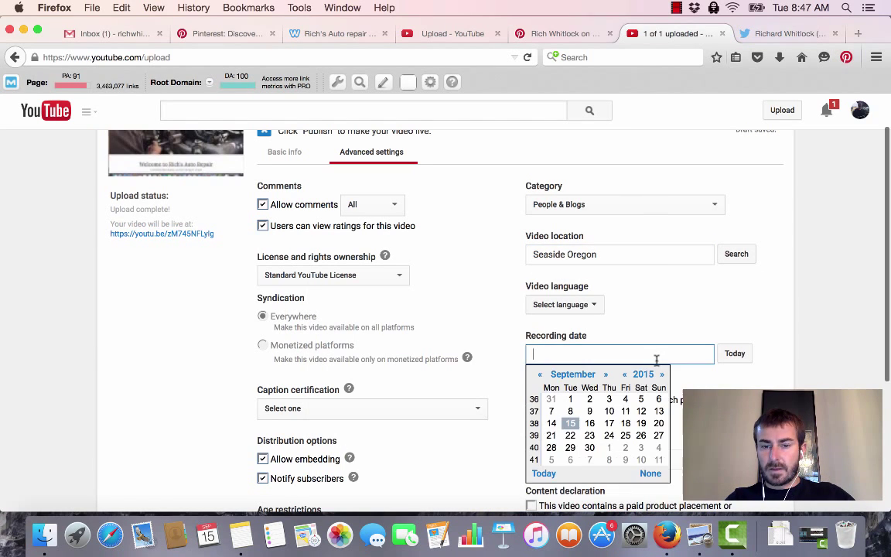
pyautogui.click(570, 423)
# - Set the video language to English and keep the category People & Blogs
pyautogui.scroll(-2, 735, 379)
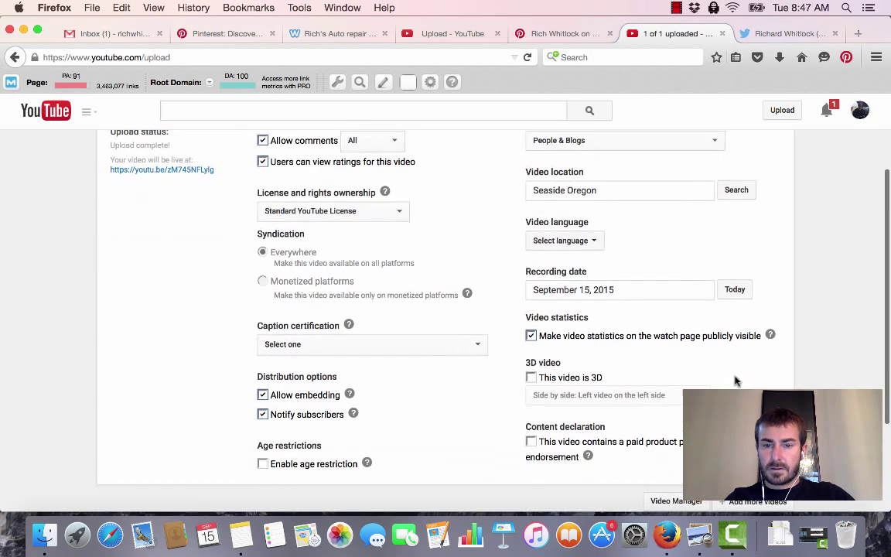
pyautogui.click(594, 244)
pyautogui.click(584, 266)
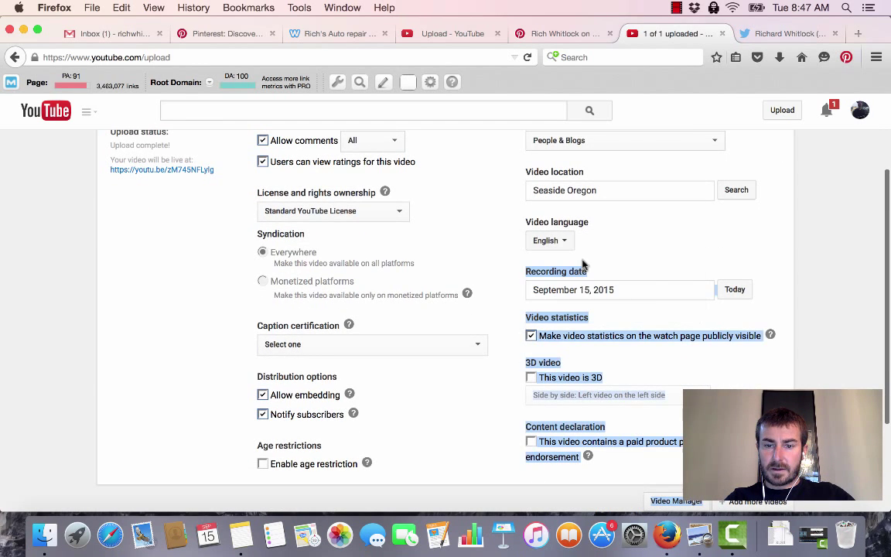
pyautogui.scroll(3, 760, 375)
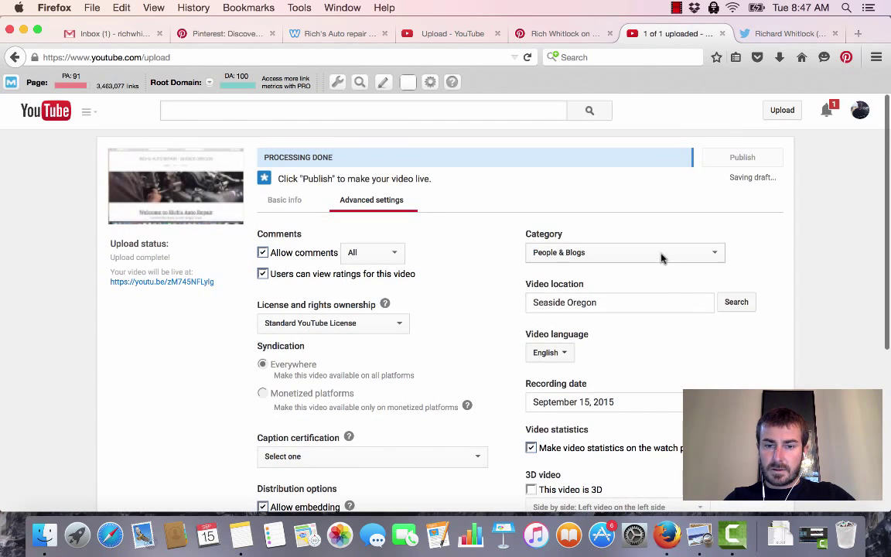
pyautogui.click(662, 255)
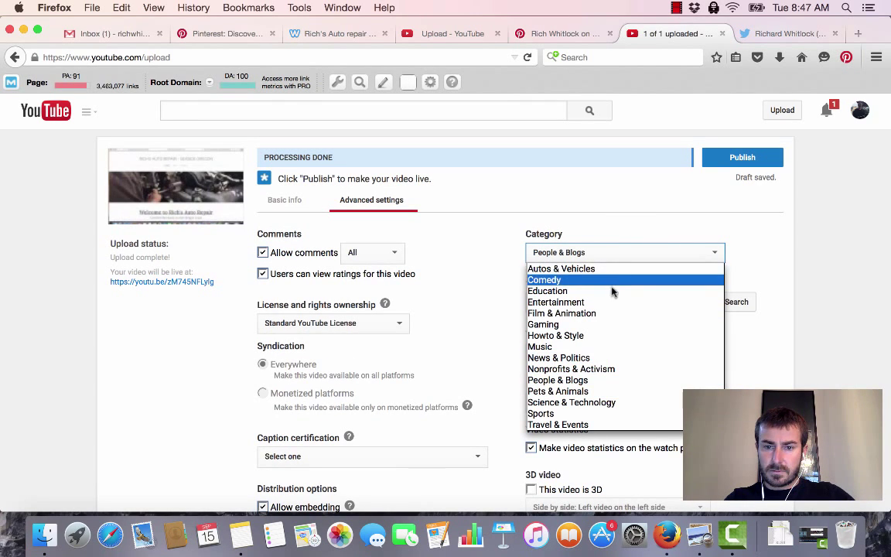
pyautogui.click(602, 384)
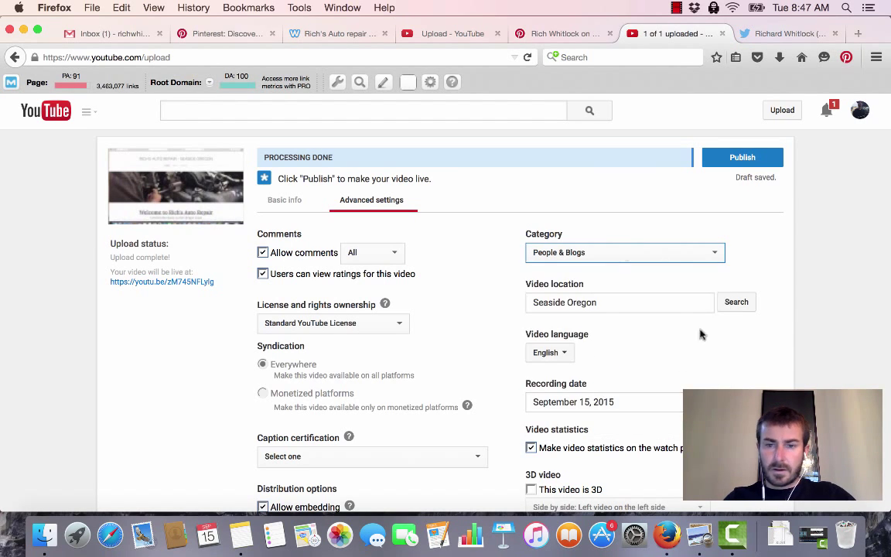
# - Share to Google+ with the message 'Seaside Oregon Auto Repair Shop' and select the youtu.be link
pyautogui.click(284, 201)
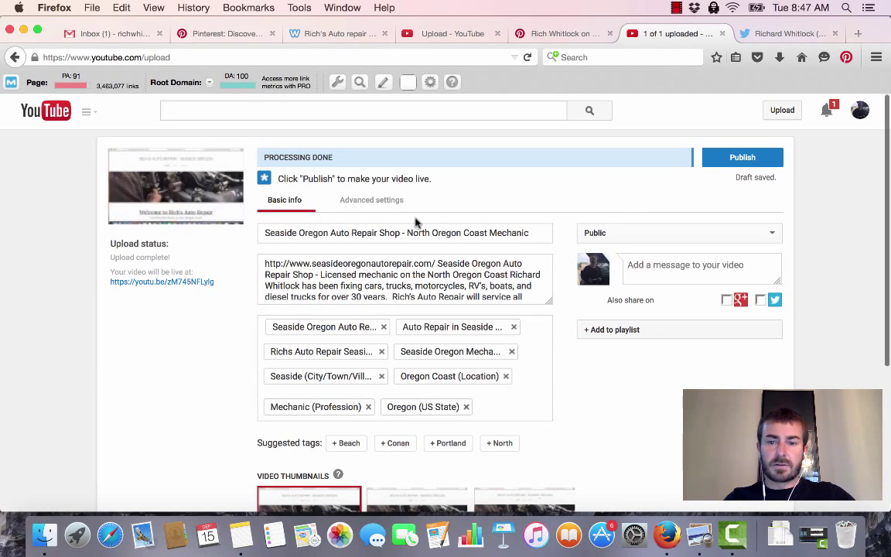
pyautogui.click(726, 299)
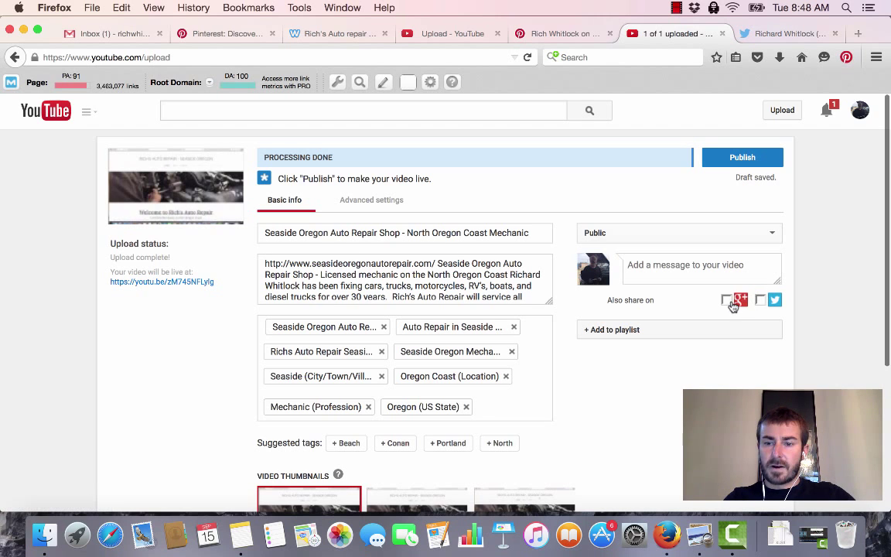
pyautogui.click(692, 267)
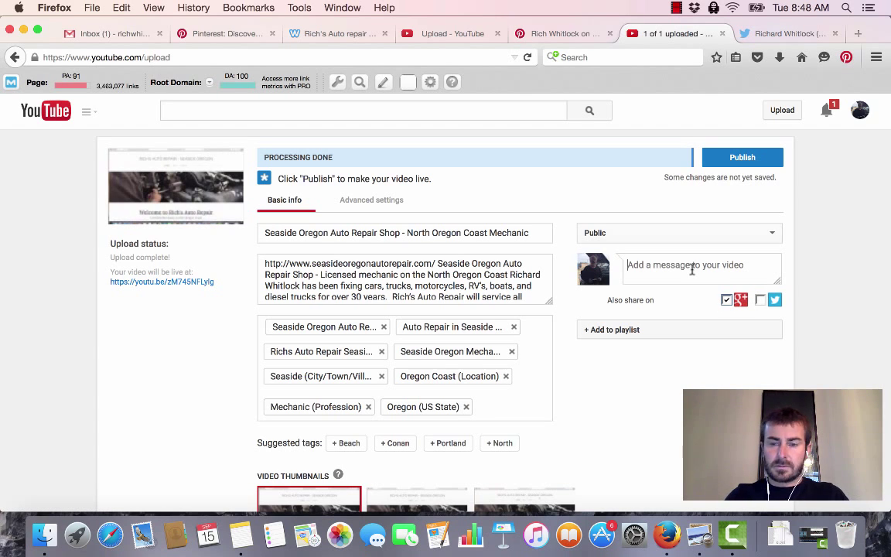
pyautogui.write('Seaside O')
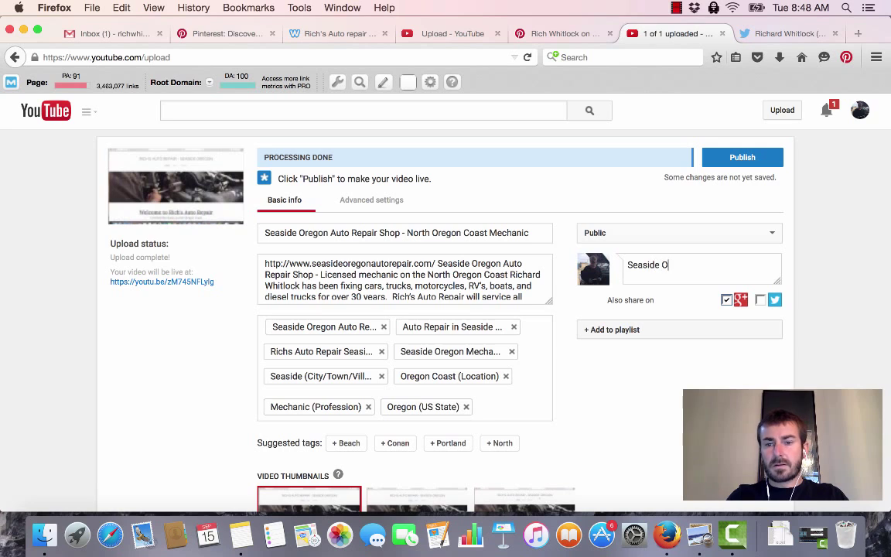
pyautogui.write('regond')
pyautogui.press('BackSpace')
pyautogui.press('BackSpace')
pyautogui.press('BackSpace')
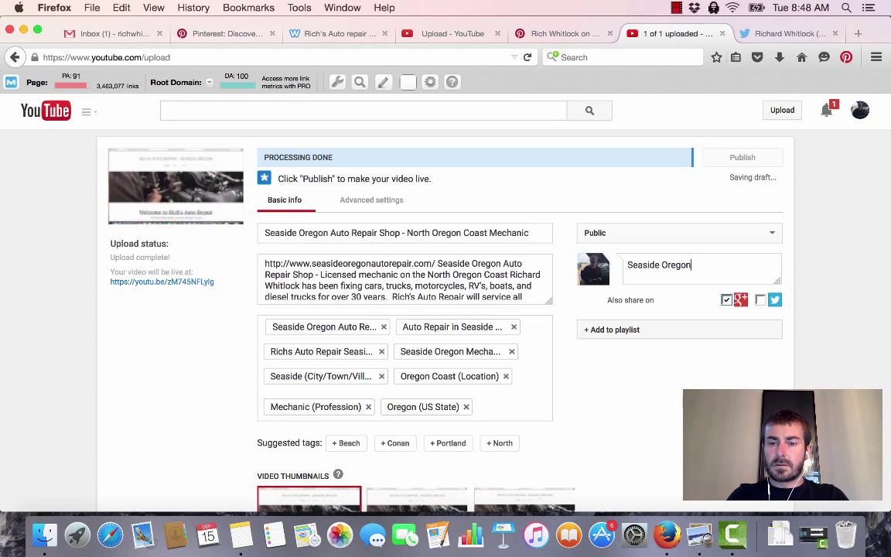
pyautogui.write('n')
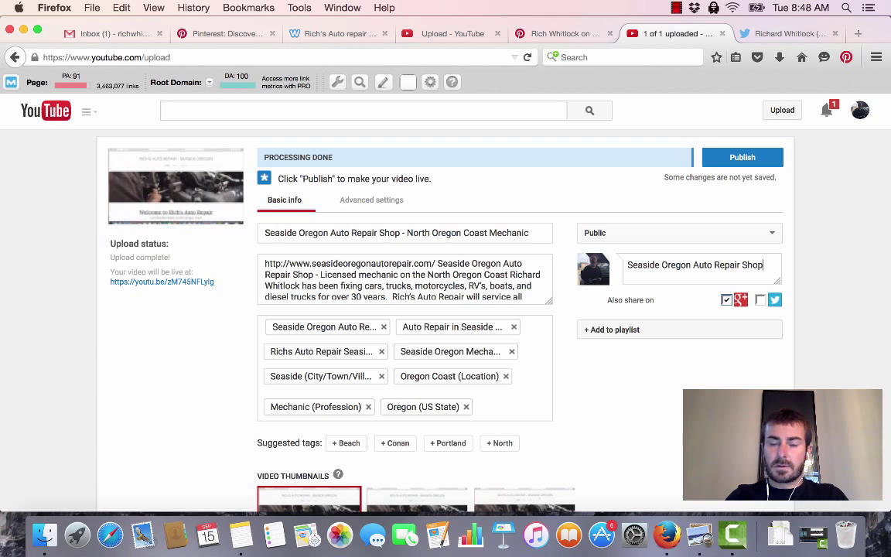
pyautogui.click(628, 264)
pyautogui.write('The Best')
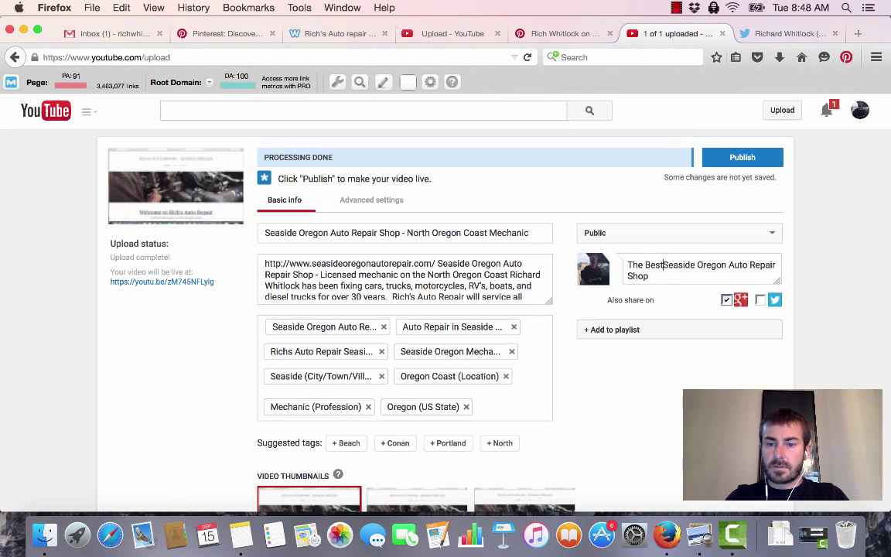
pyautogui.press('BackSpace')
pyautogui.press('BackSpace')
pyautogui.press('BackSpace')
pyautogui.press('BackSpace')
pyautogui.press('BackSpace')
pyautogui.press('BackSpace')
pyautogui.press('BackSpace')
pyautogui.press('BackSpace')
pyautogui.press('BackSpace')
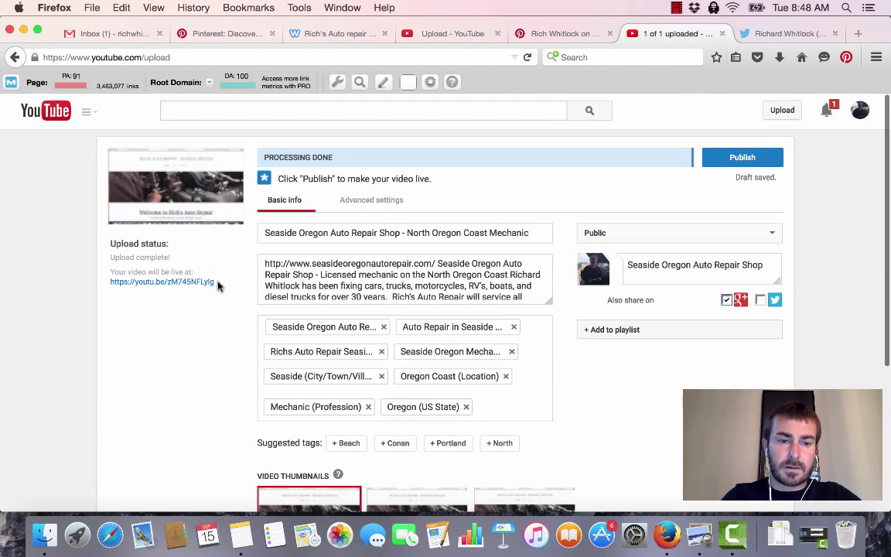
pyautogui.moveTo(219, 288); pyautogui.dragTo(100, 283)
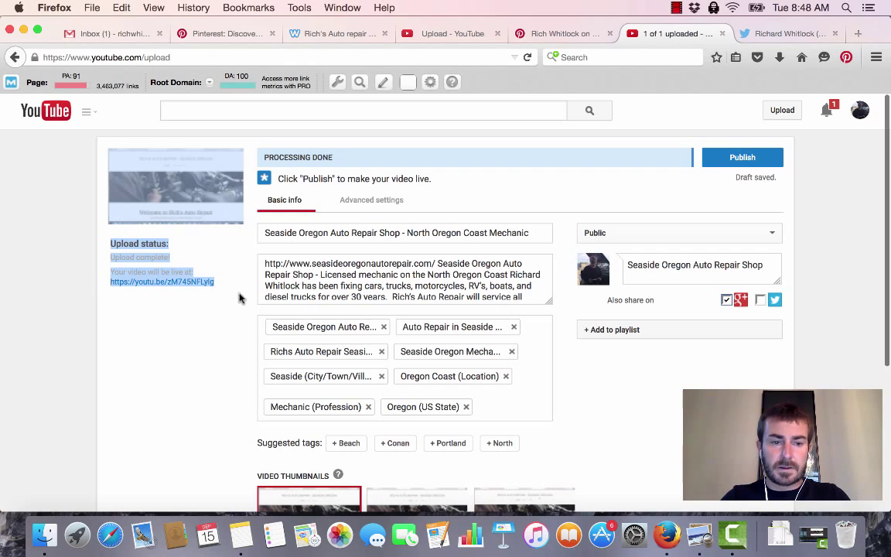
pyautogui.moveTo(216, 283); pyautogui.dragTo(110, 287)
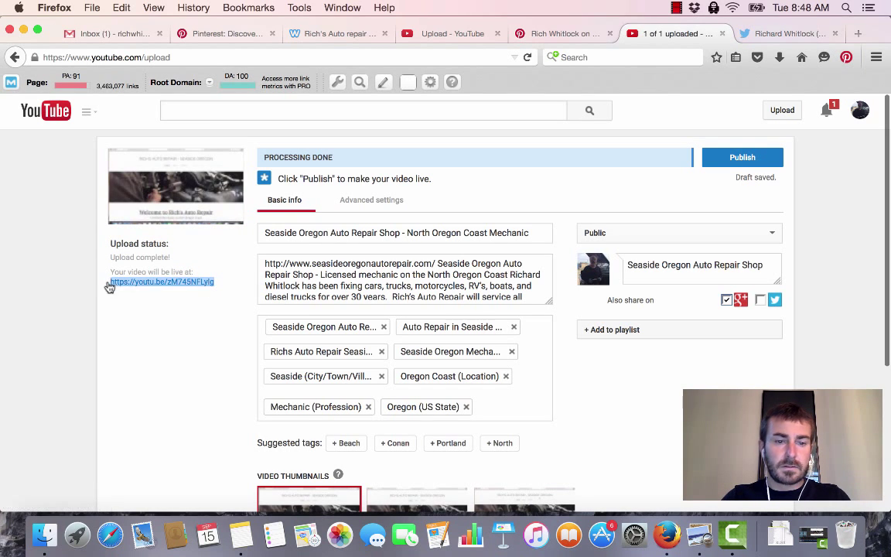
# - Publish the video and load its share link in a new browser tab
pyautogui.click(751, 157)
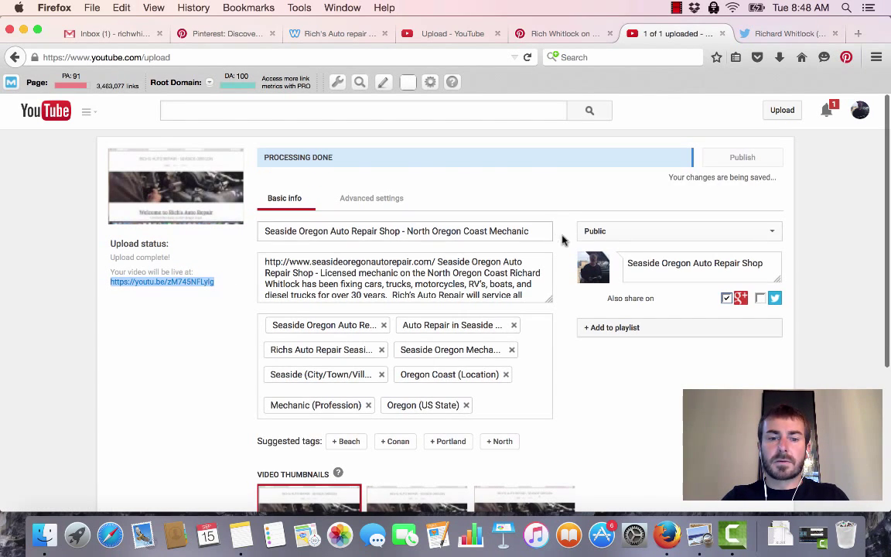
pyautogui.click(358, 243)
pyautogui.press('super+c')
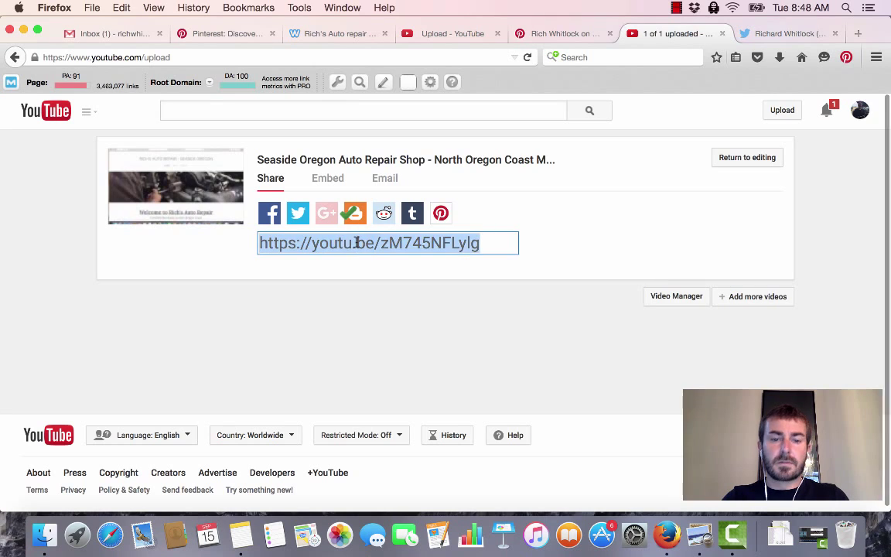
pyautogui.click(91, 8)
pyautogui.click(109, 25)
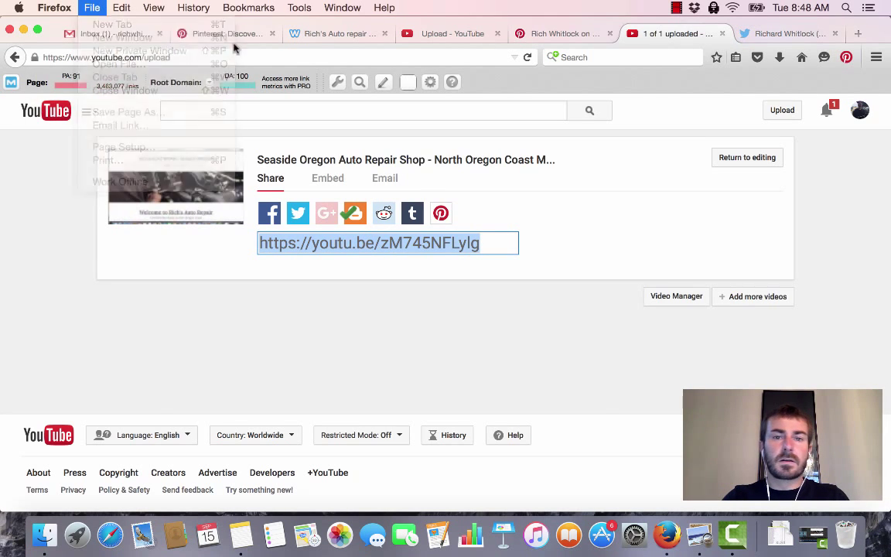
pyautogui.press('super+v')
pyautogui.press('Return')
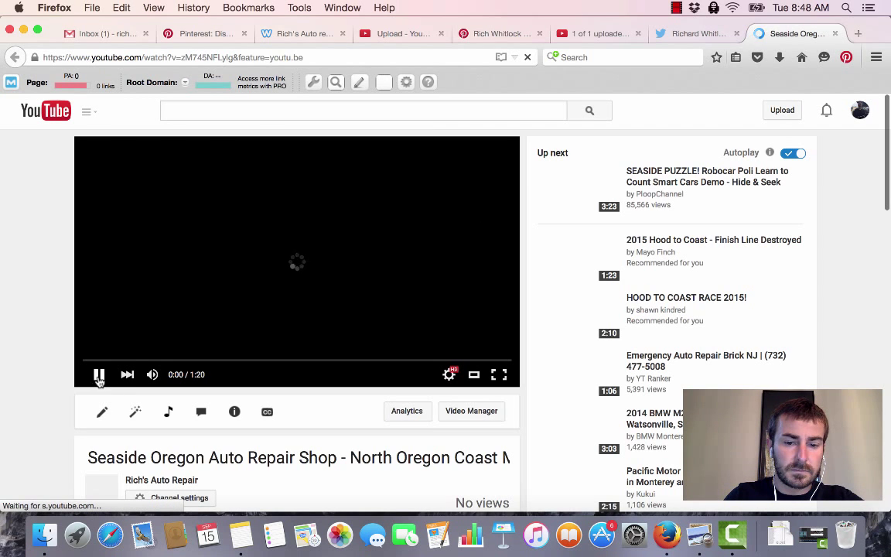
# - Expand the watch page description and review the social media links
pyautogui.scroll(-2, 209, 393)
pyautogui.scroll(-3, 209, 391)
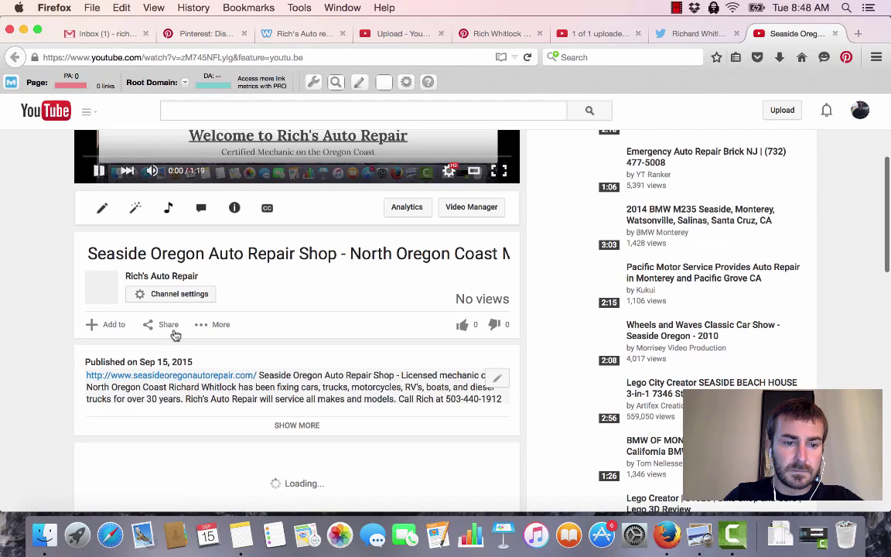
pyautogui.scroll(-2, 228, 231)
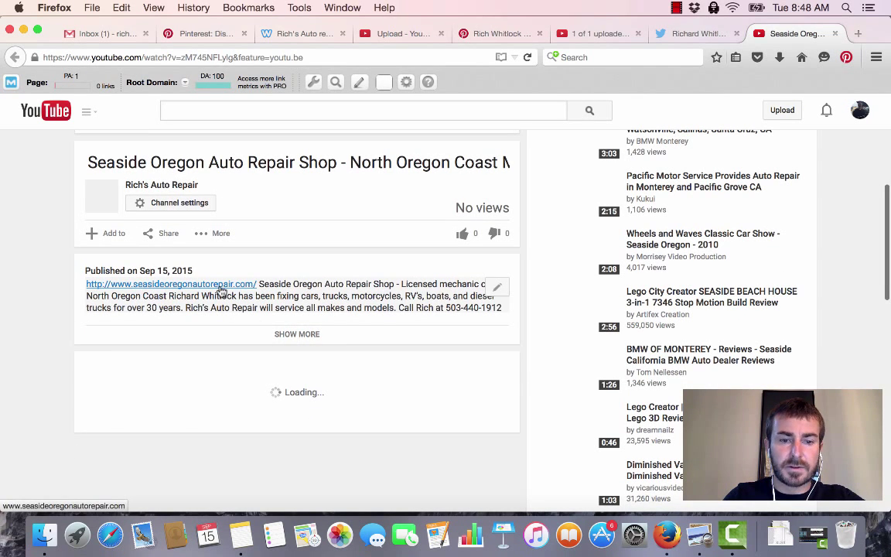
pyautogui.scroll(6, 340, 294)
pyautogui.scroll(-4, 344, 398)
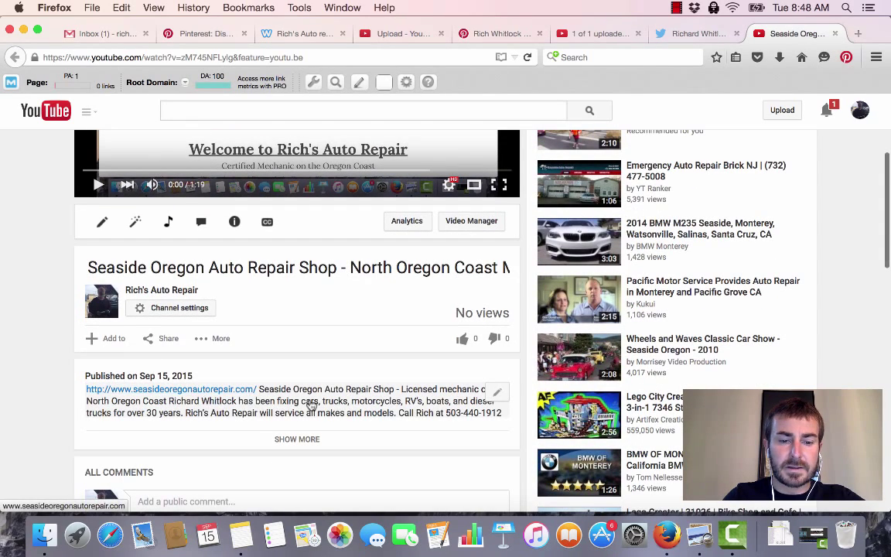
pyautogui.click(296, 439)
pyautogui.scroll(-3, 336, 400)
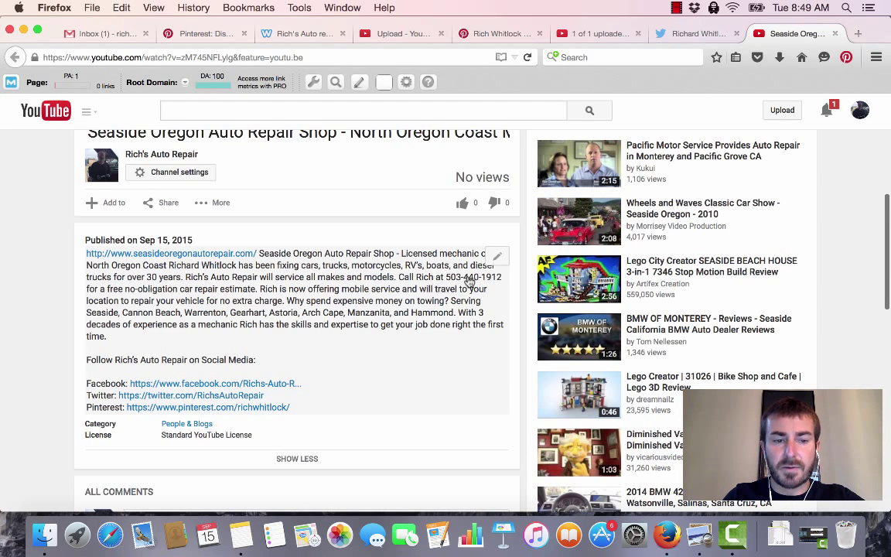
pyautogui.scroll(-1, 386, 363)
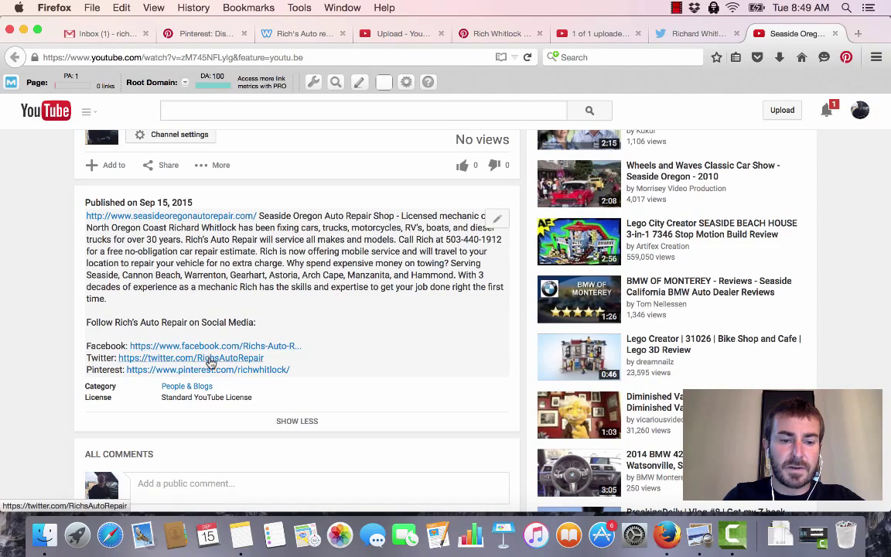
pyautogui.scroll(-3, 305, 370)
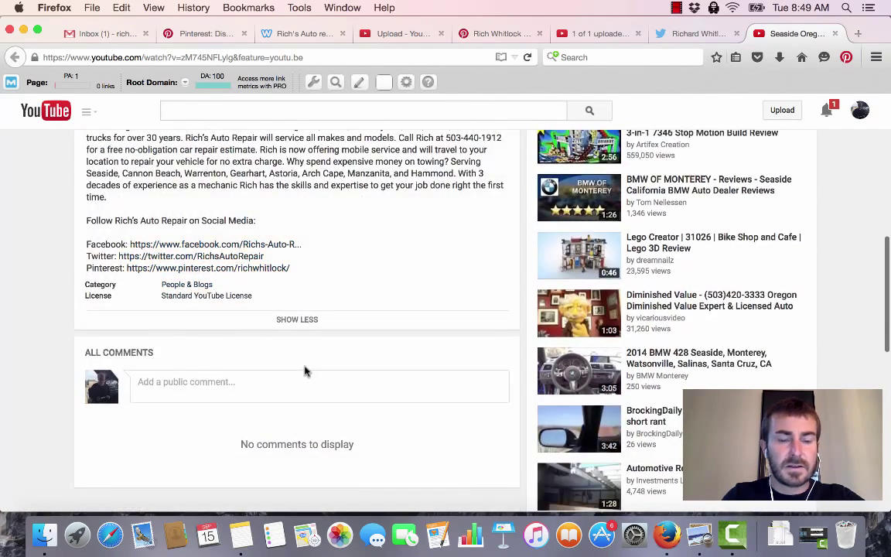
pyautogui.scroll(10, 305, 370)
pyautogui.scroll(2, 304, 371)
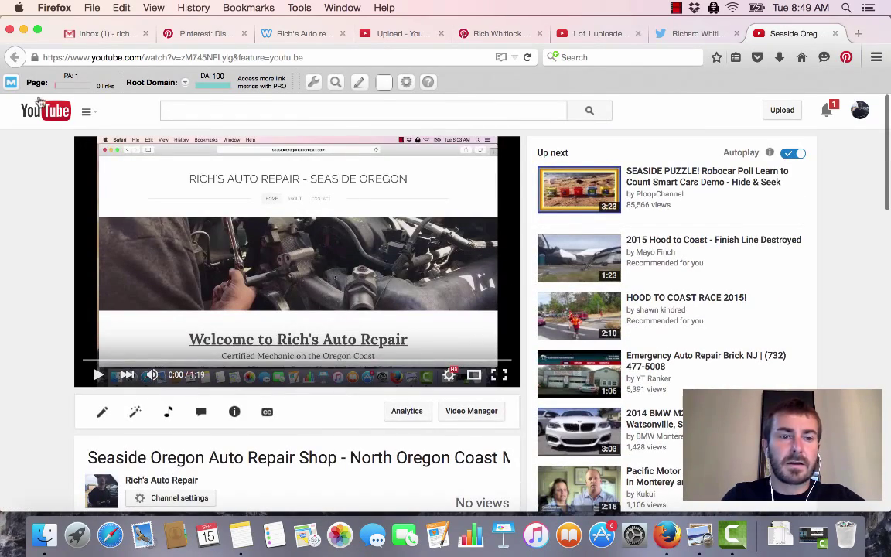
# - Go to My Channel's About tab and open the Links section for editing
pyautogui.click(88, 113)
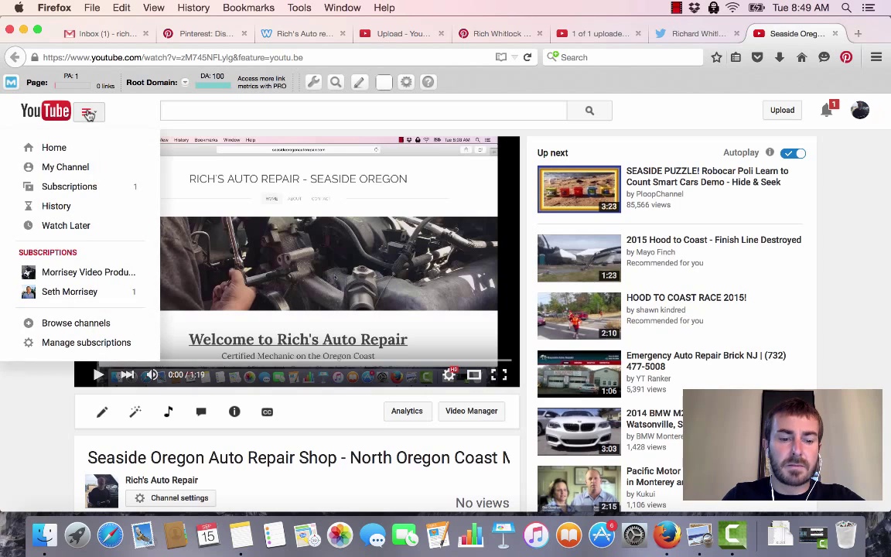
pyautogui.click(62, 168)
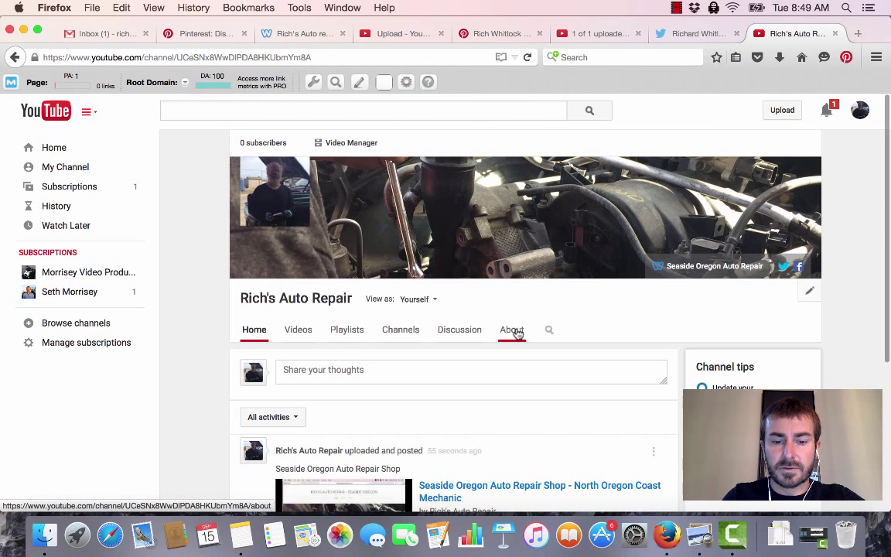
pyautogui.click(516, 332)
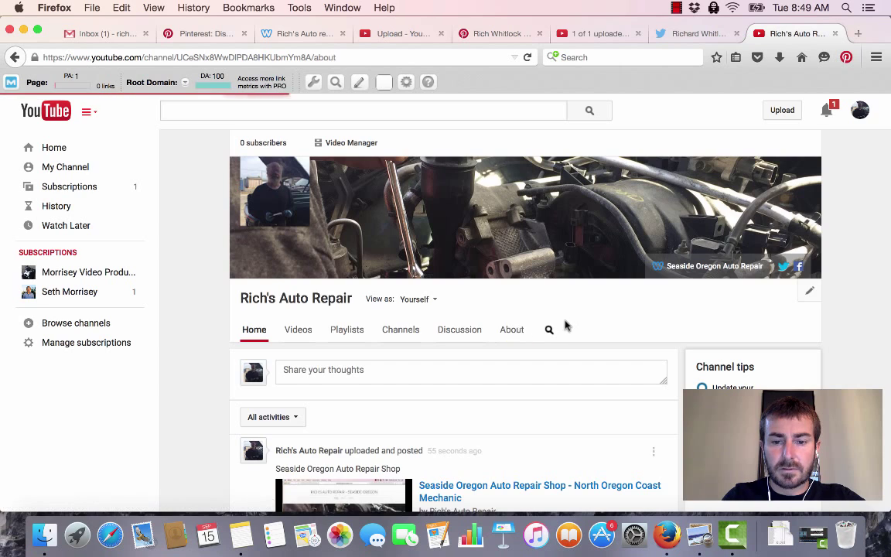
pyautogui.scroll(-1, 578, 322)
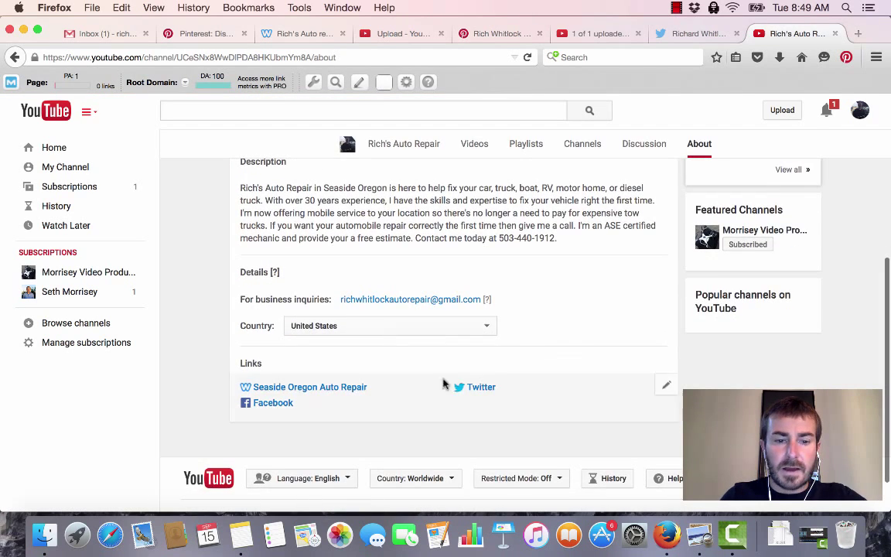
pyautogui.scroll(2, 513, 323)
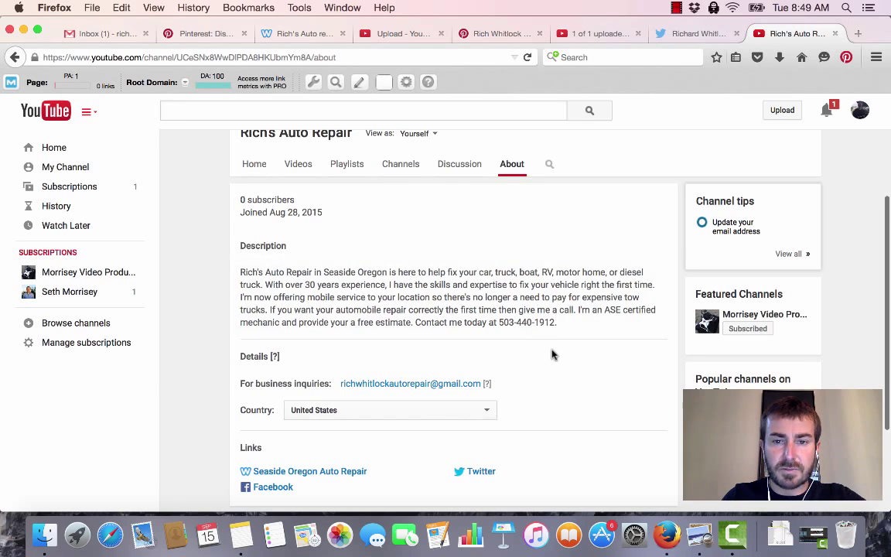
pyautogui.scroll(-3, 553, 353)
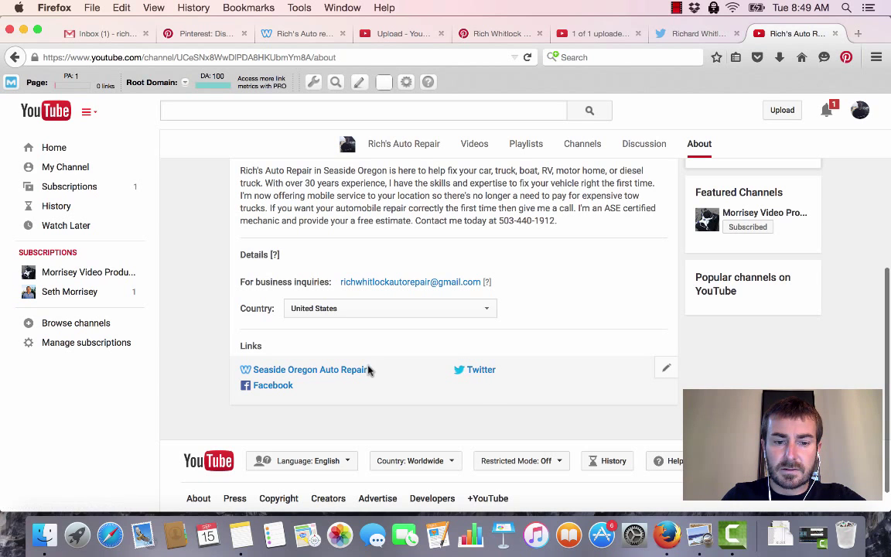
pyautogui.click(662, 368)
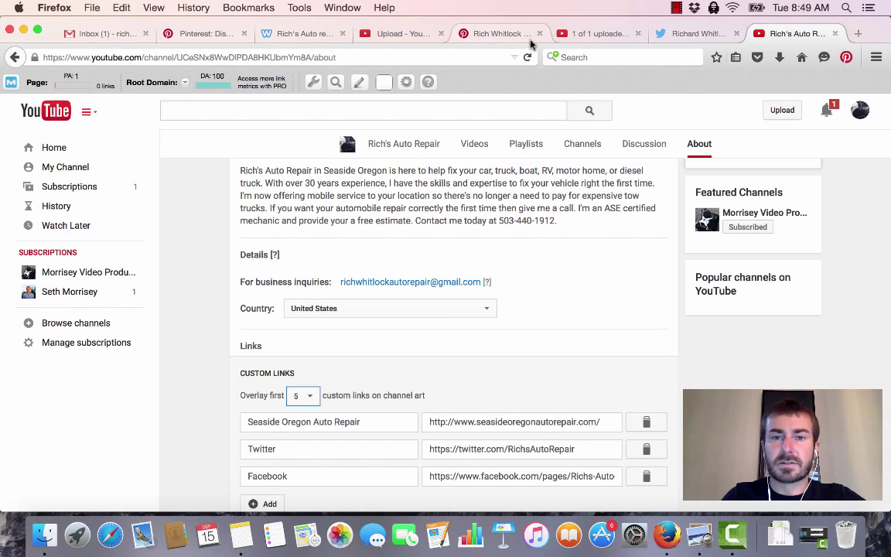
# - Select the Pinterest profile URL and return to the channel About tab
pyautogui.click(476, 34)
pyautogui.tripleClick(267, 54)
pyautogui.press('super+c')
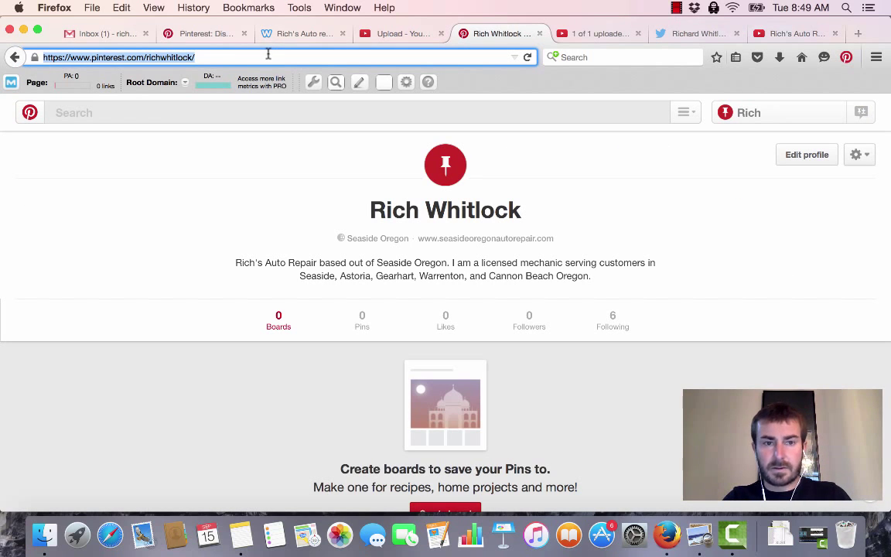
pyautogui.click(597, 39)
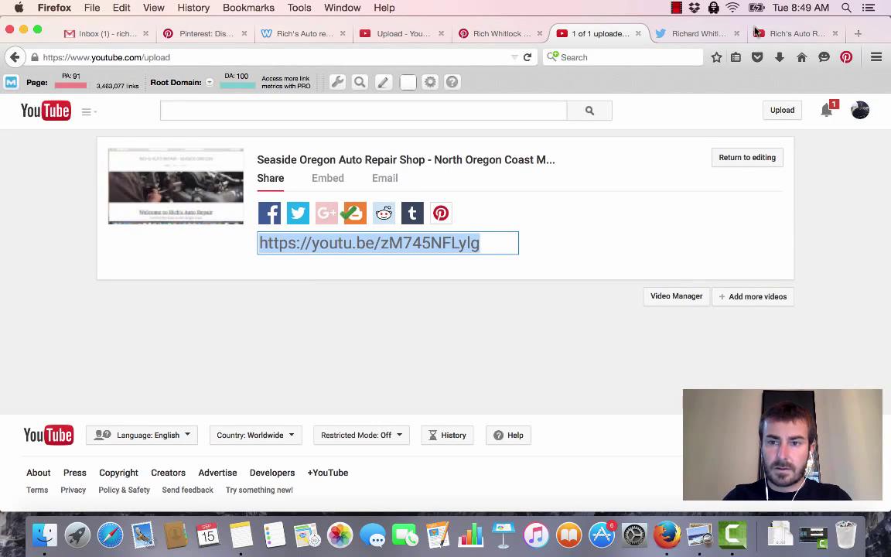
pyautogui.click(796, 35)
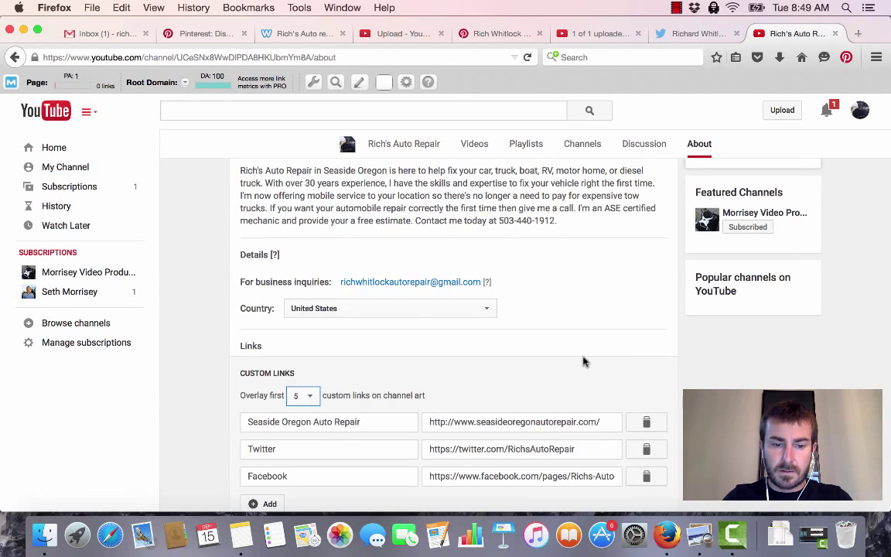
# - Add a custom link titled Pinterest with the pasted profile URL and save
pyautogui.scroll(-3, 584, 361)
pyautogui.click(253, 417)
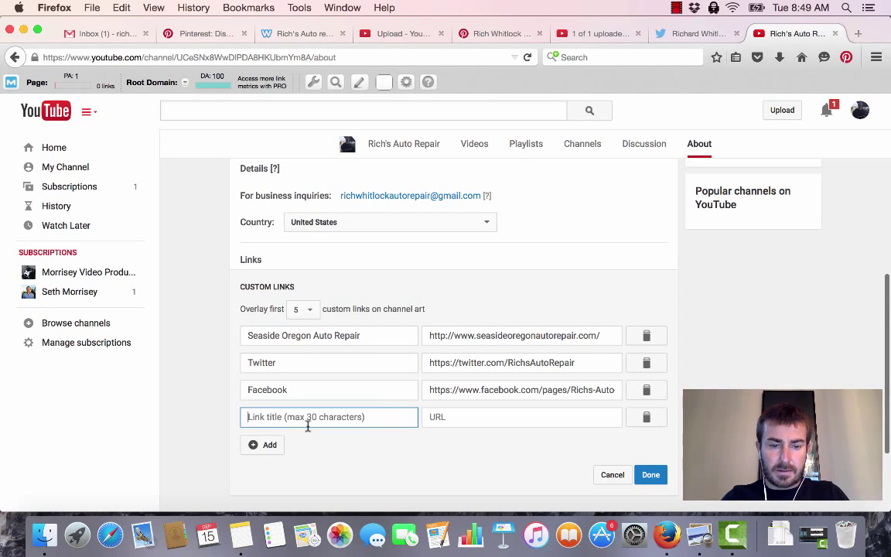
pyautogui.write('Pinterest')
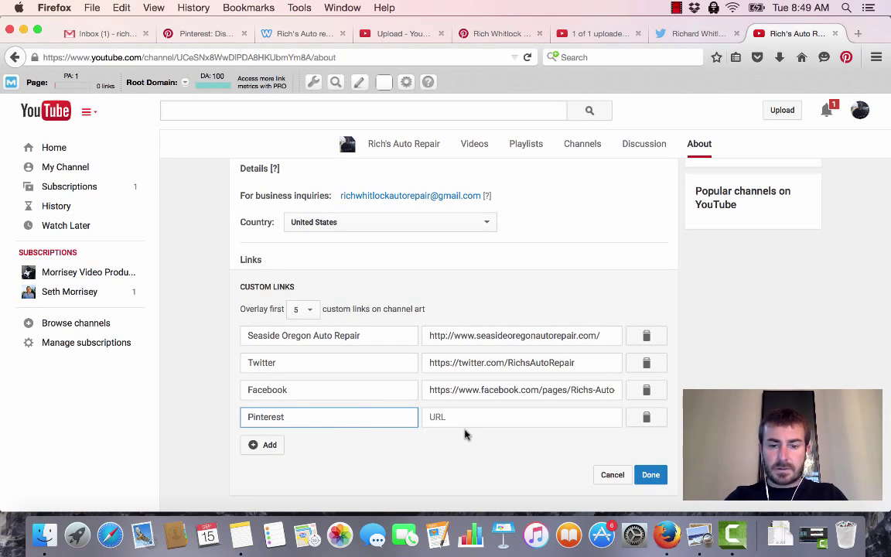
pyautogui.click(513, 418)
pyautogui.press('super+v')
pyautogui.click(651, 474)
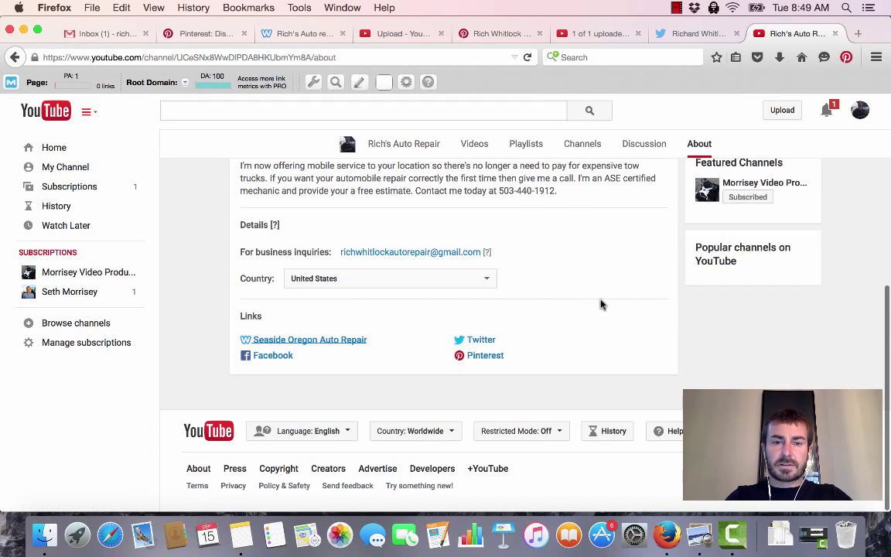
pyautogui.scroll(5, 602, 304)
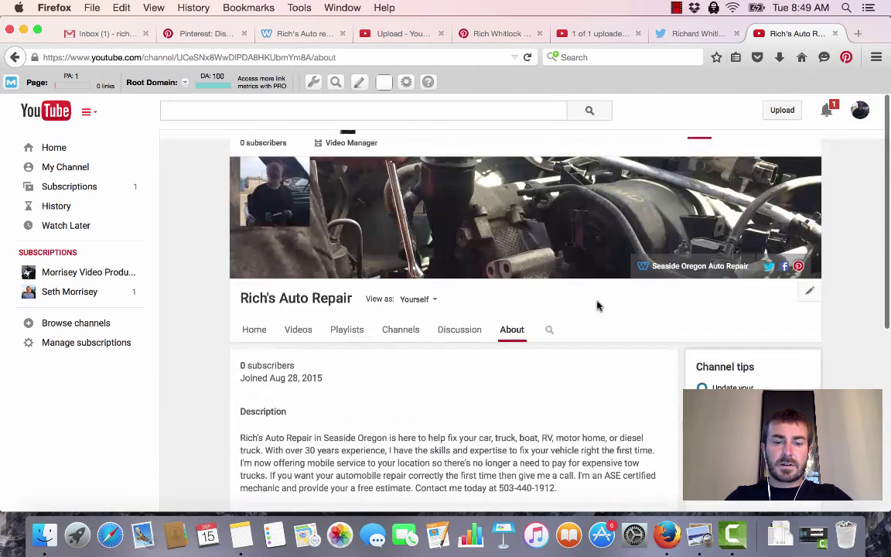
# - From the channel Home page, check the banner's Twitter link, then return to the YouTube channel tab
pyautogui.click(256, 329)
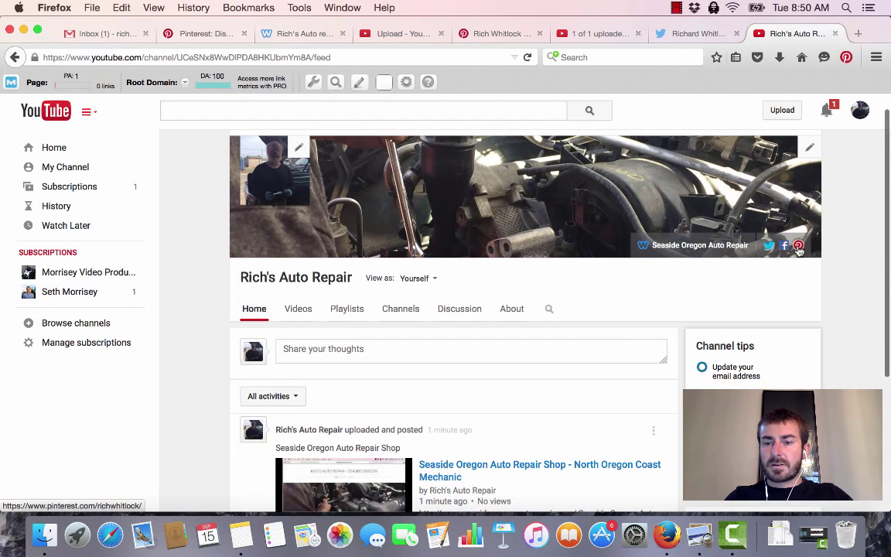
pyautogui.click(770, 245)
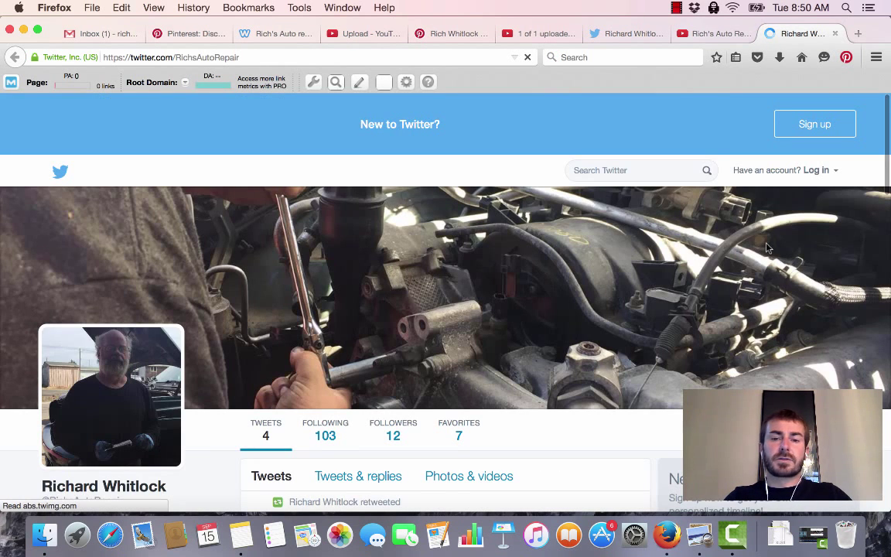
pyautogui.click(720, 34)
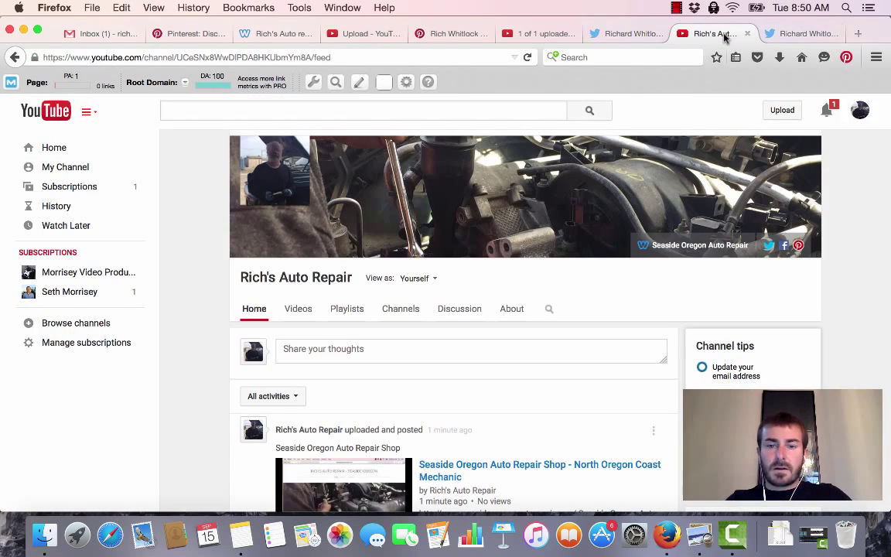